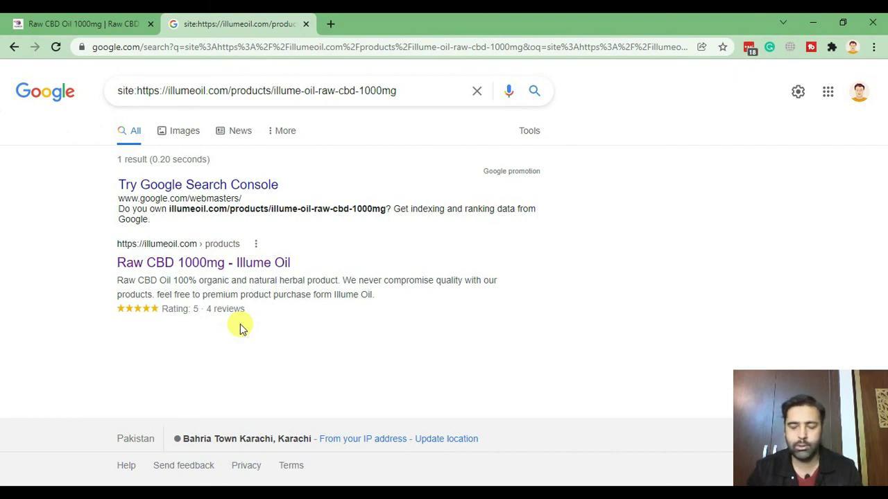
On the Illume Oil page, expand the Raw CBD 1000mg Customer Reviews showing 4 five-star reviews.
click(76, 24)
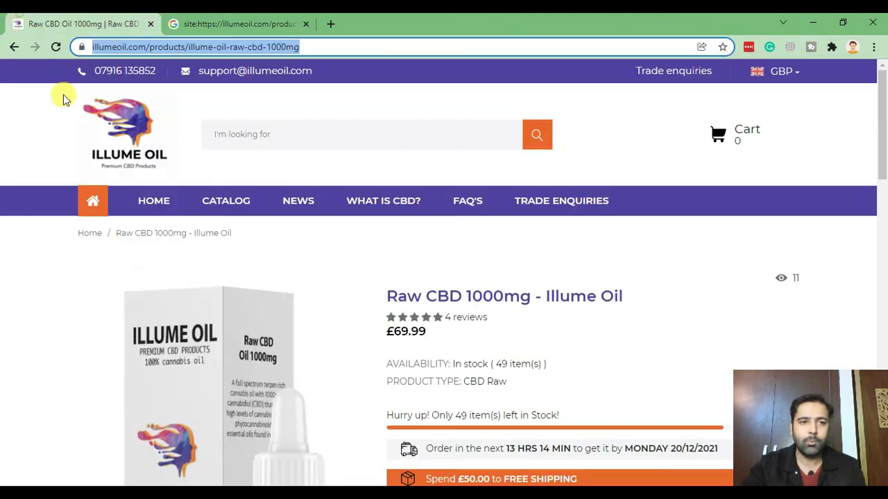
scroll(707, 184, down, 10)
scroll(706, 182, down, 5)
scroll(703, 190, up, 3)
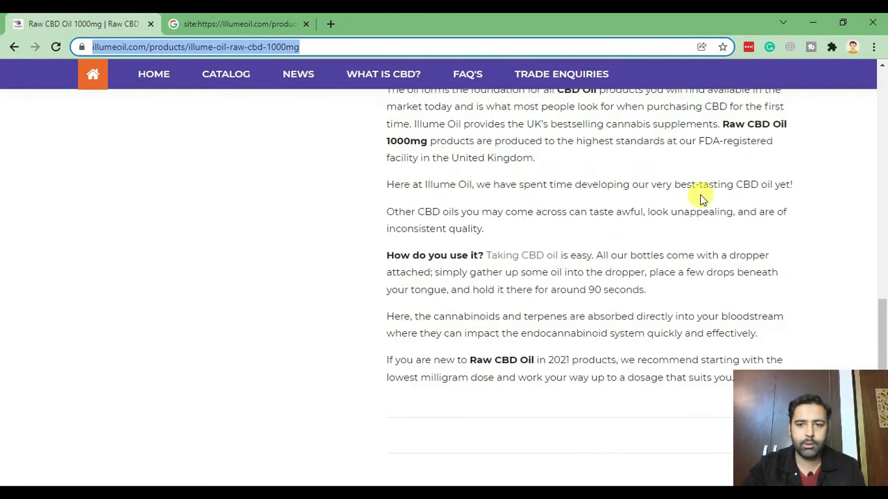
scroll(724, 235, down, 3)
click(792, 182)
scroll(327, 174, down, 9)
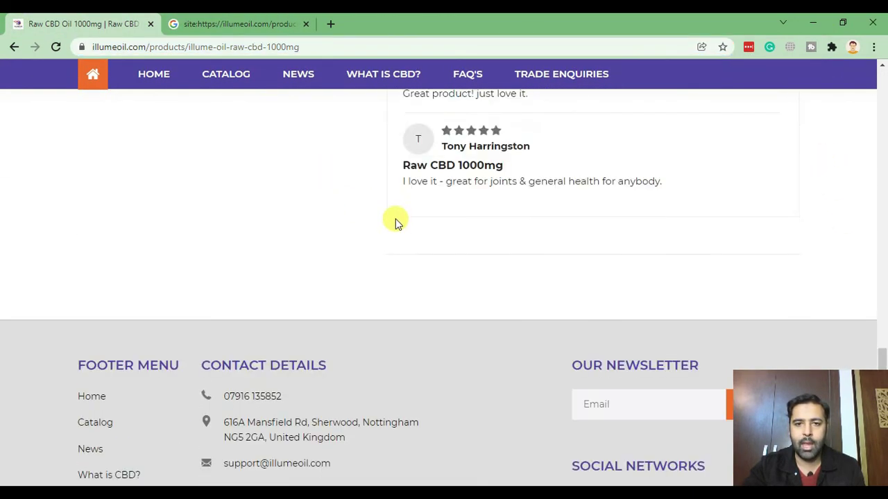
scroll(539, 257, up, 9)
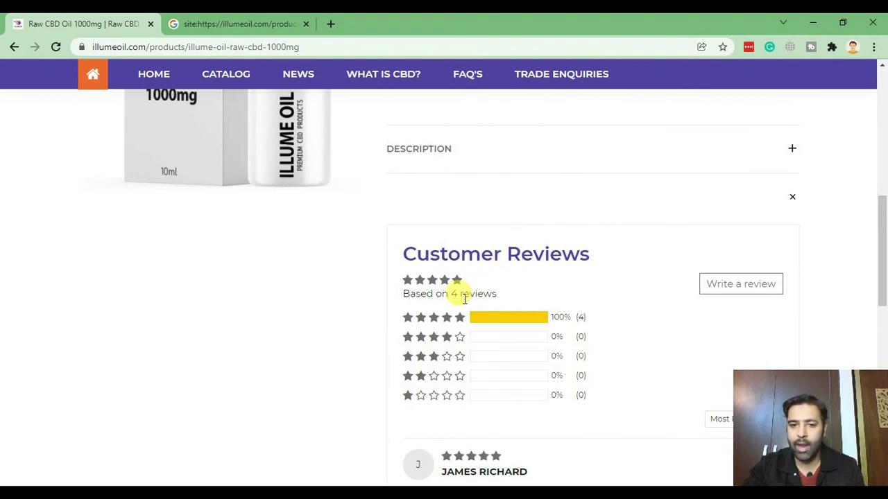
drag(404, 297, 490, 293)
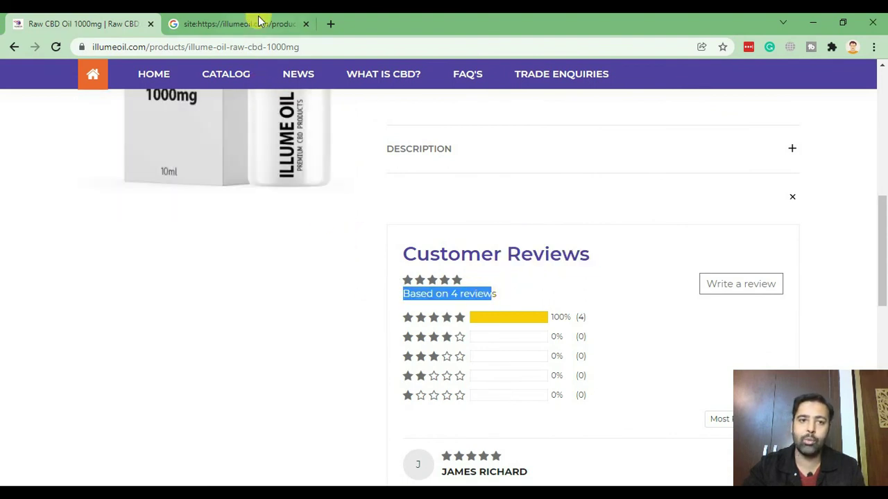
Back in Google's results, highlight the Illume Oil result's rating and review count.
click(257, 22)
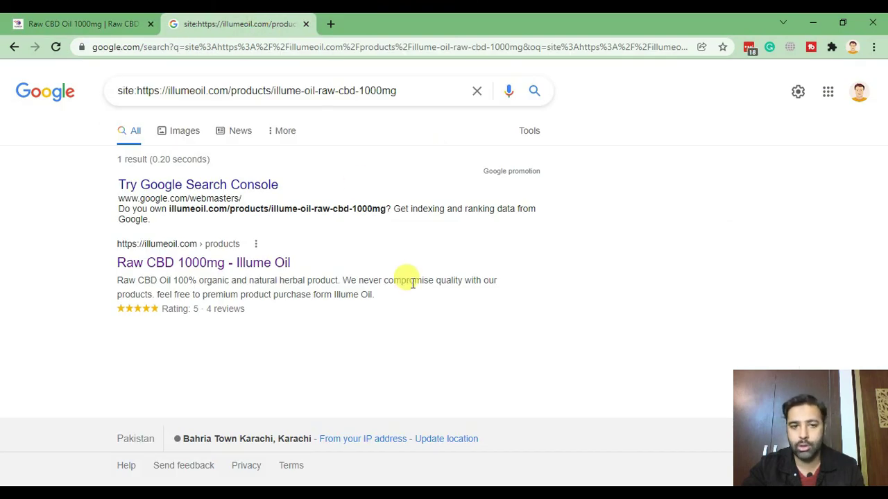
drag(253, 314, 271, 305)
click(115, 314)
Load the tmpregnancypillow.com storefront in a new tab from the address-bar suggestions.
click(330, 24)
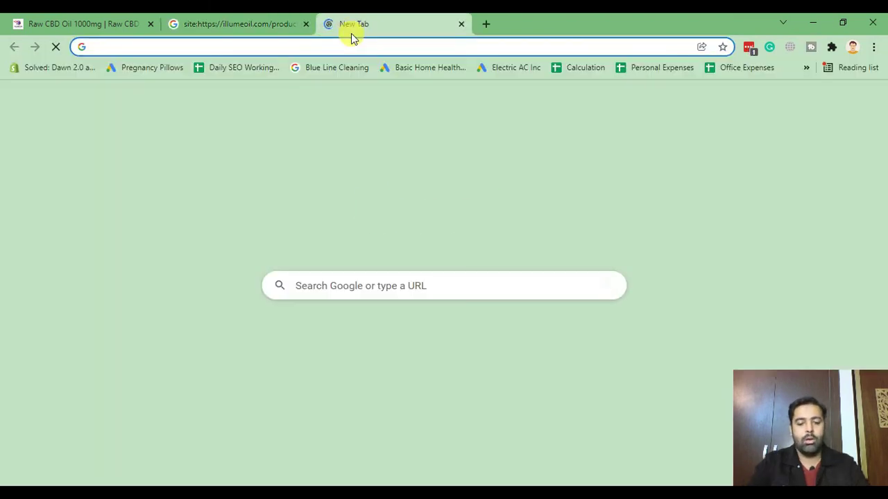
text(preg)
key(Down)
key(Down)
key(Down)
key(Down)
key(Down)
key(Down)
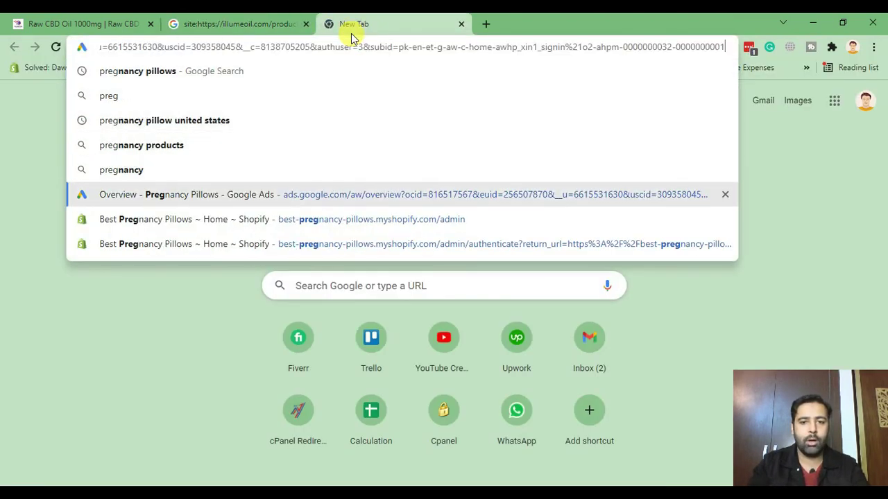
key(BackSpace)
key(BackSpace)
key(BackSpace)
key(BackSpace)
key(BackSpace)
key(Return)
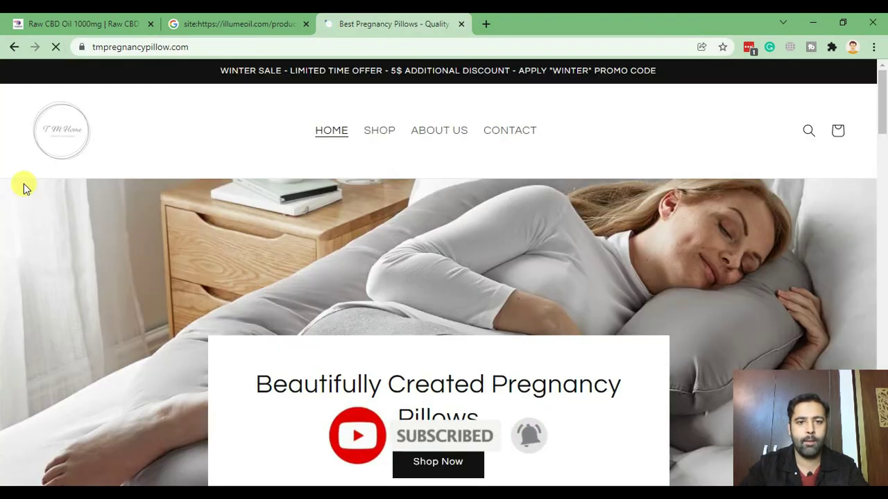
scroll(4, 197, down, 4)
scroll(4, 197, down, 15)
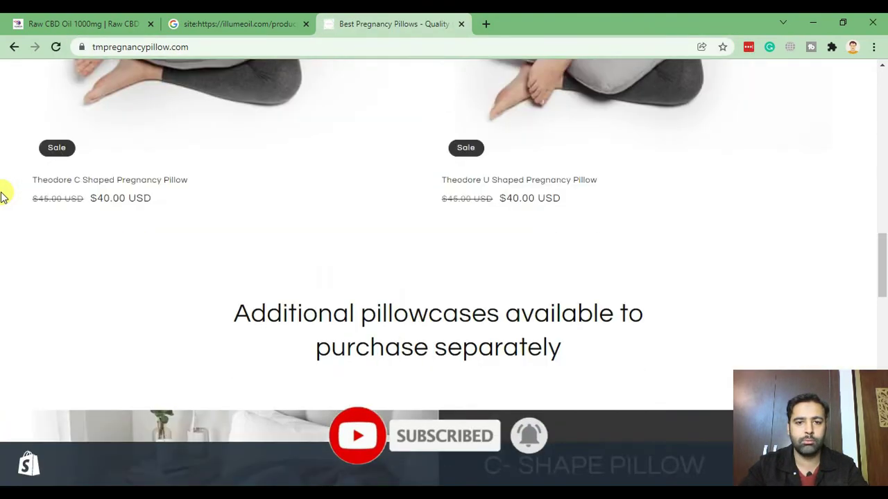
scroll(3, 198, up, 8)
scroll(3, 197, up, 10)
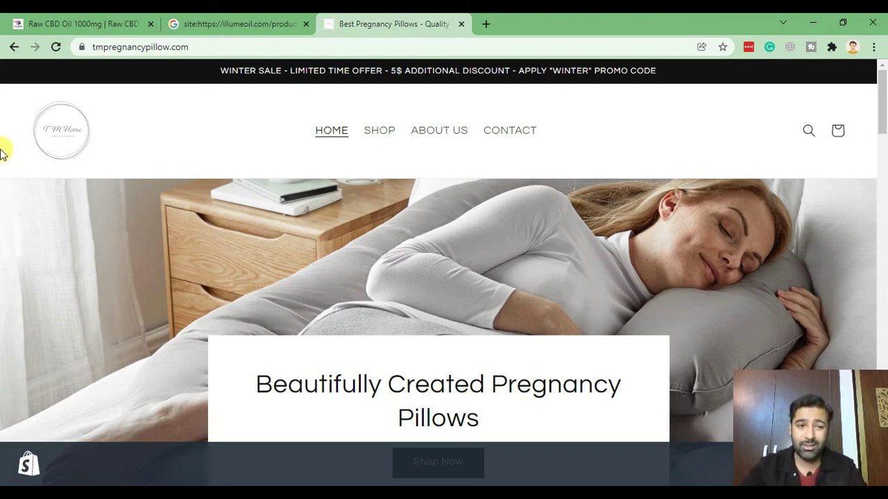
Open the Theodore C Shaped Pregnancy Pillow product from SHOP and select its URL.
click(380, 131)
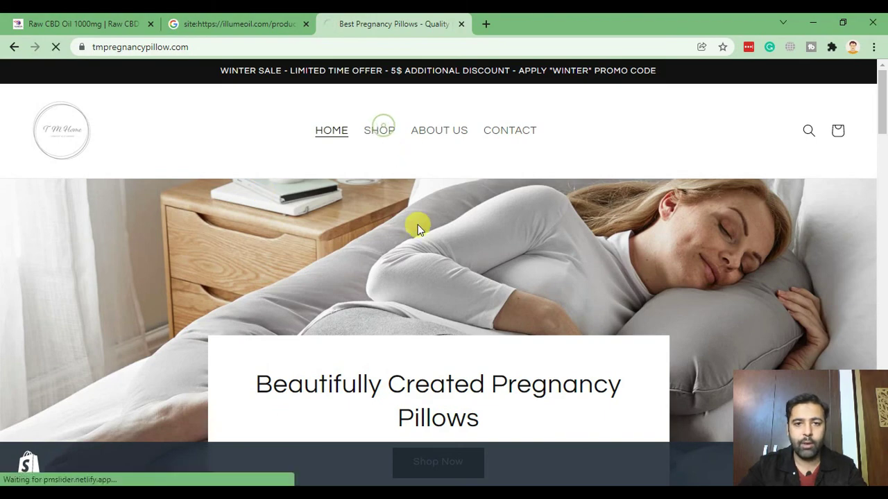
scroll(496, 178, down, 5)
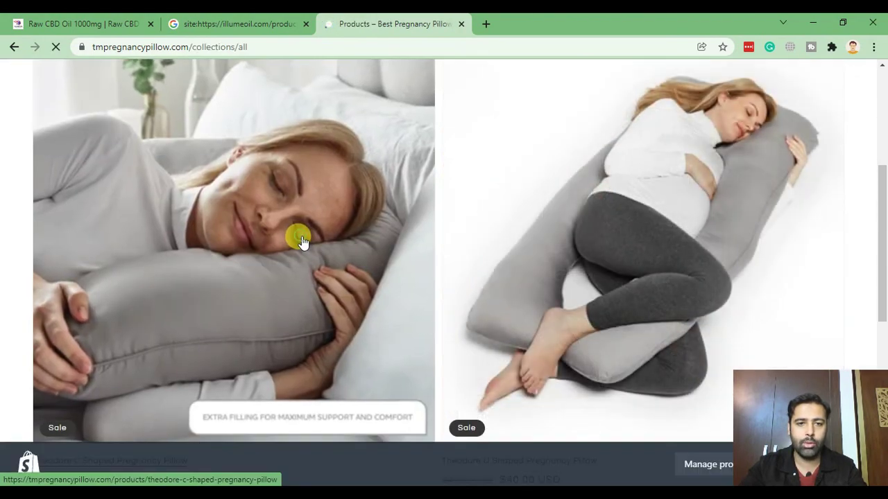
click(419, 249)
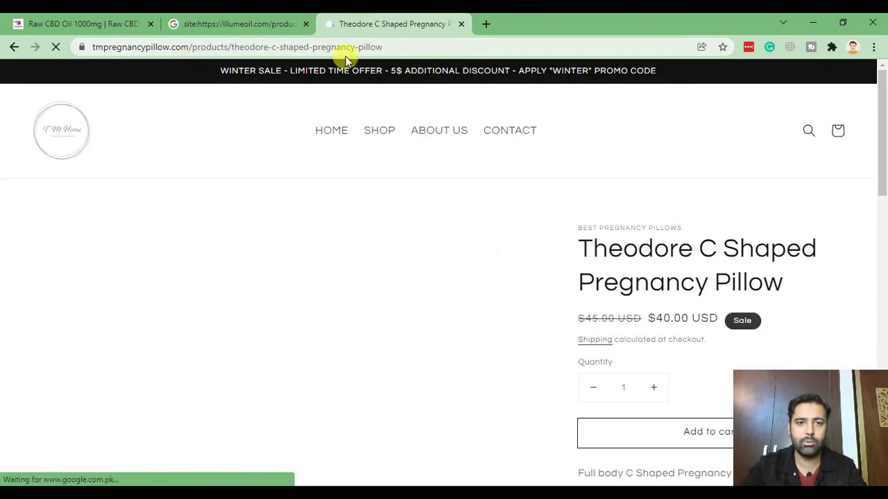
scroll(617, 242, down, 1)
scroll(615, 228, up, 1)
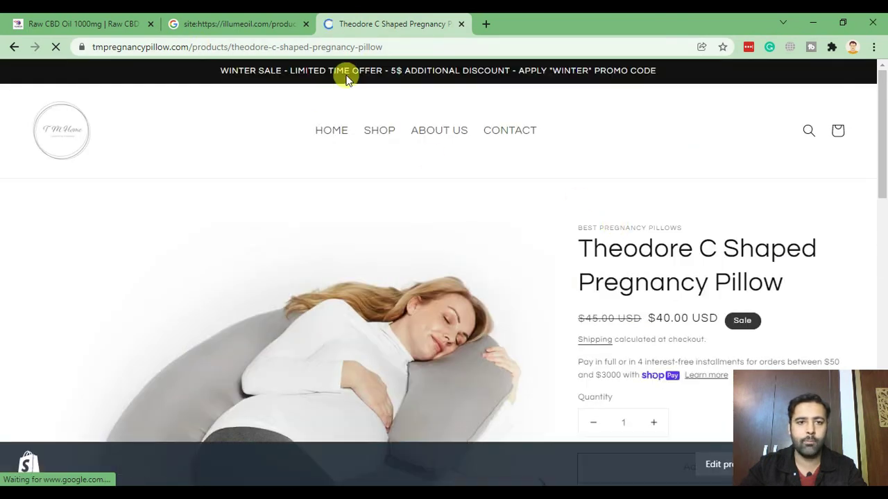
click(414, 46)
In a new tab, run a Google search for 'site:' plus the pillow product URL.
key(ctrl+c)
click(485, 25)
key(ctrl+v)
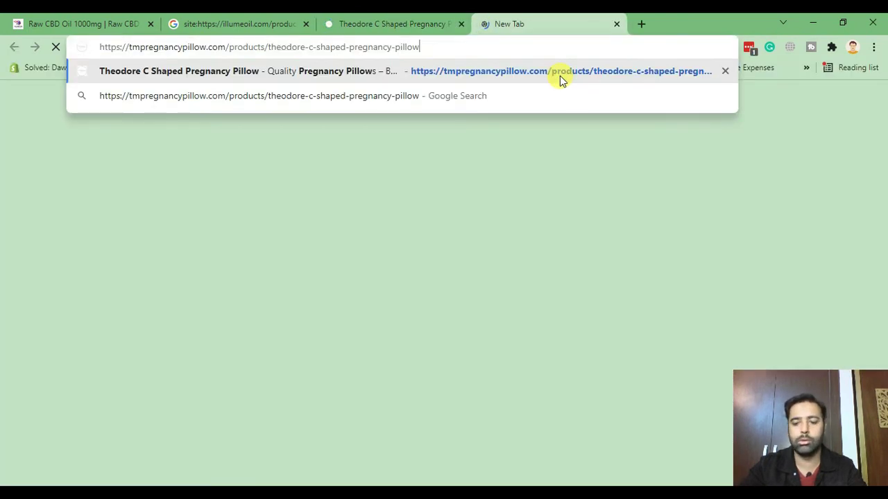
key(Home)
text(st)
key(BackSpace)
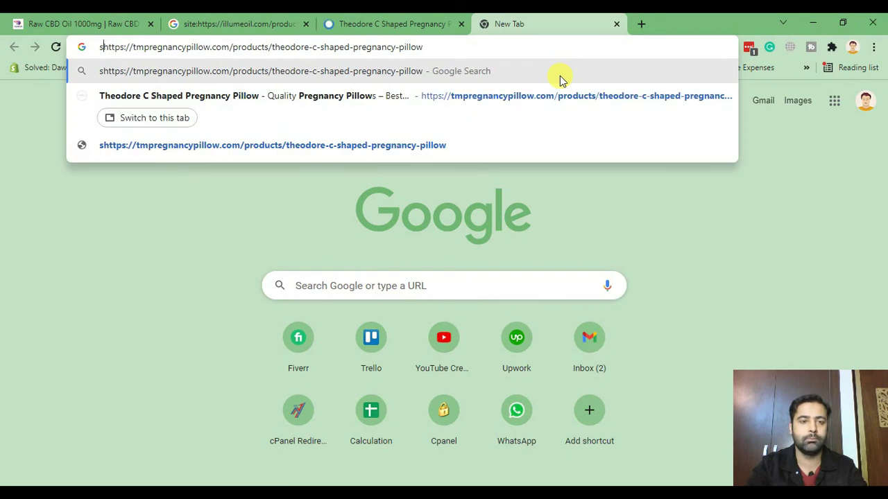
text(ite)
key(Return)
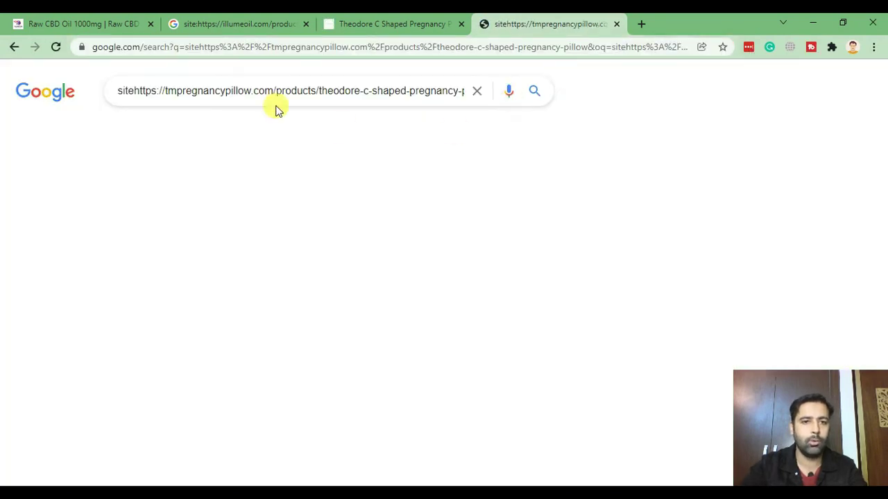
click(406, 47)
key(ctrl+v)
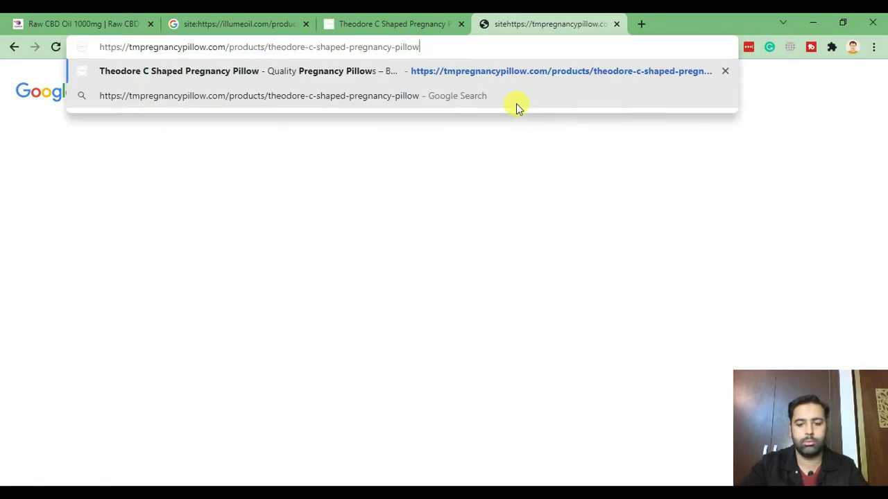
text(site:)
key(Return)
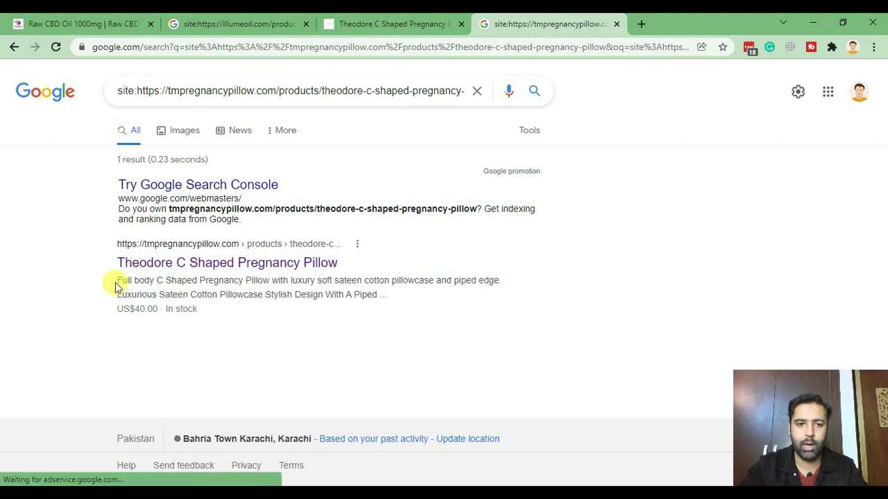
Compare the pillow result (US$40.00, In stock, no stars) with Illume Oil's rating snippet.
click(261, 24)
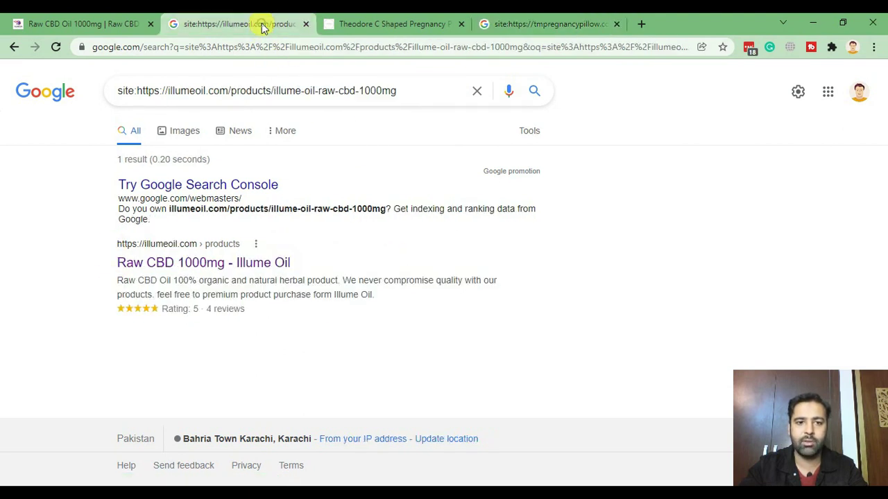
drag(256, 312, 167, 290)
click(114, 292)
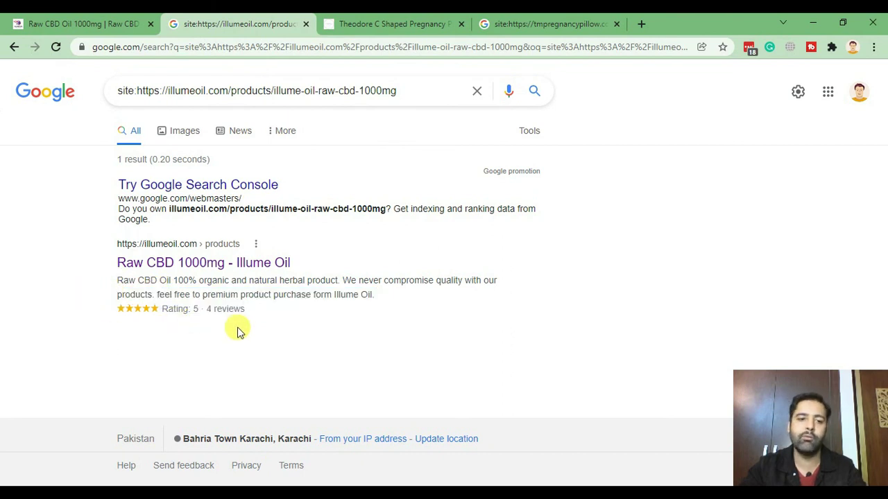
click(505, 27)
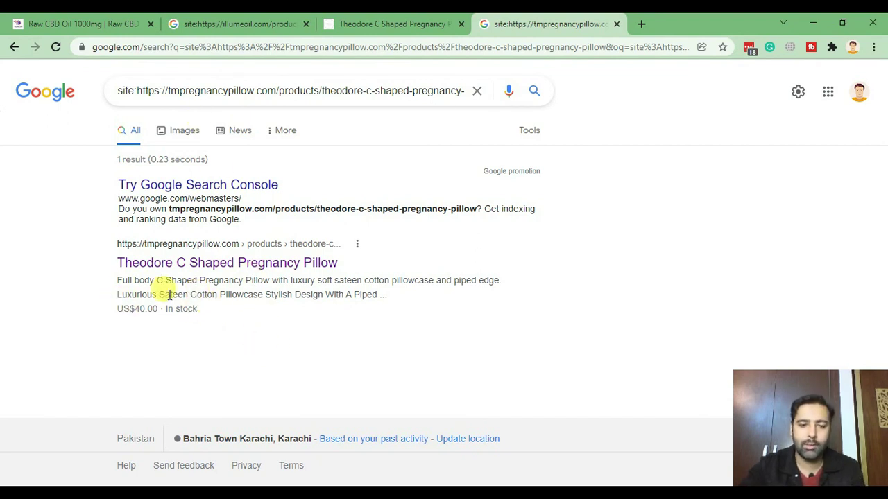
drag(187, 310, 208, 63)
click(238, 25)
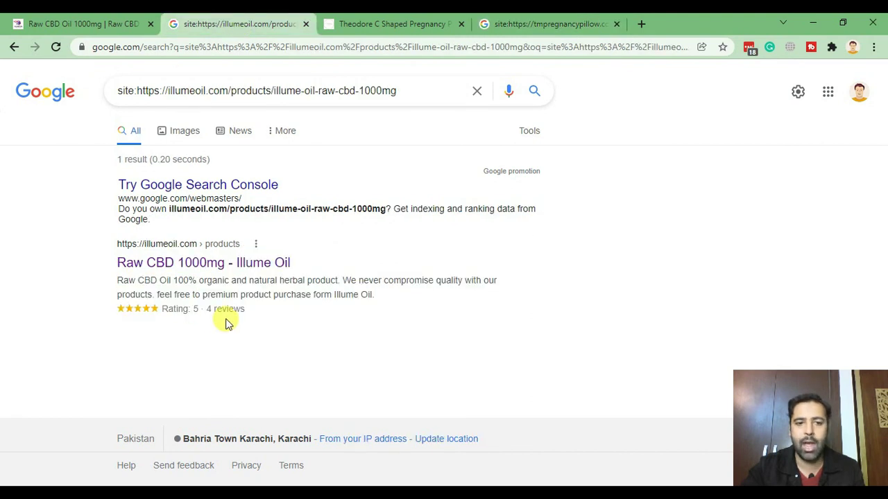
drag(246, 310, 160, 311)
click(113, 311)
click(548, 24)
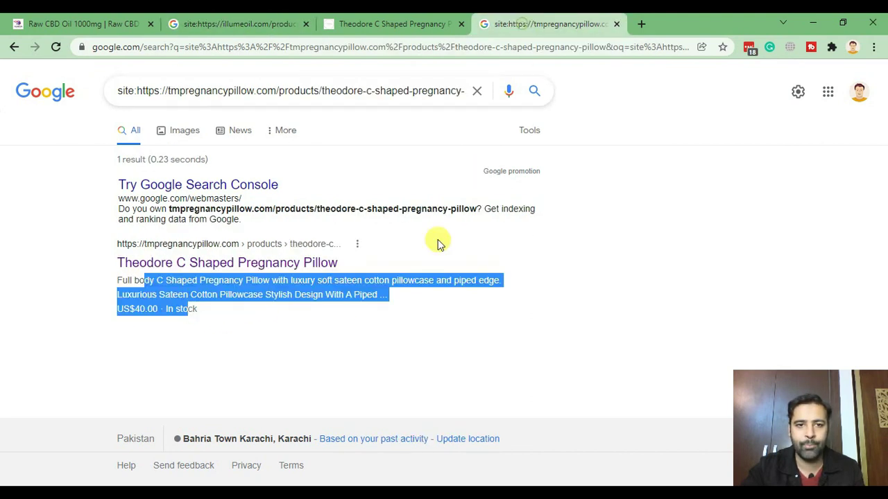
click(330, 320)
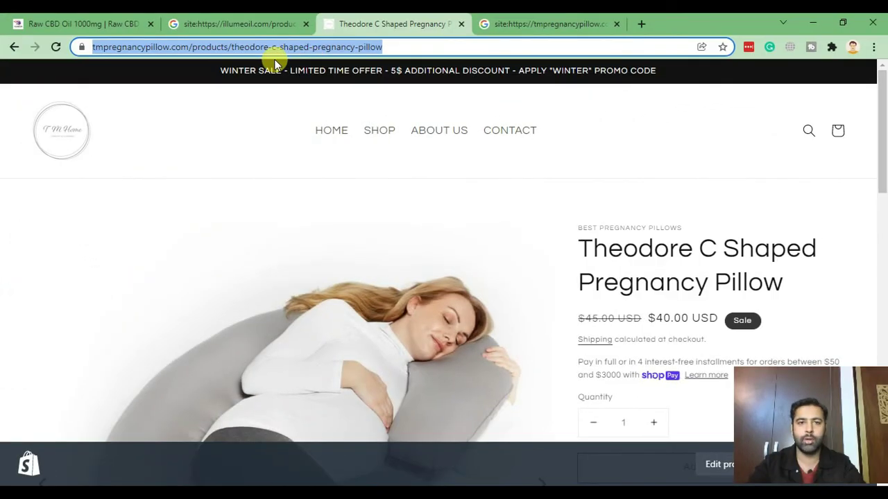
Open the store's Shopify admin in a new tab by appending 'admin' to its address.
click(275, 63)
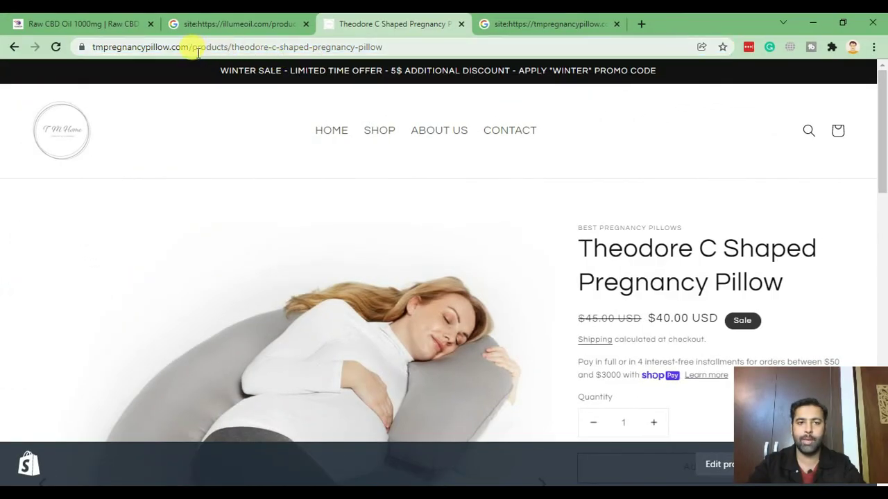
click(174, 45)
click(641, 24)
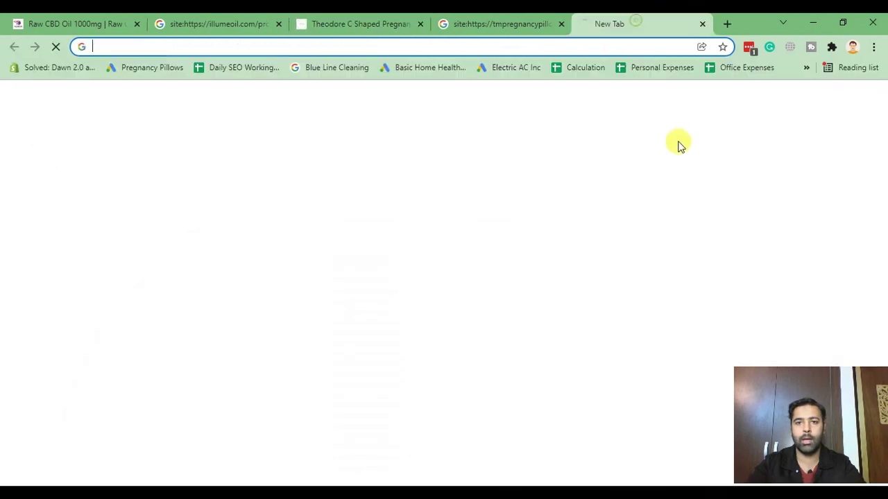
key(ctrl+v)
text(admin)
key(Return)
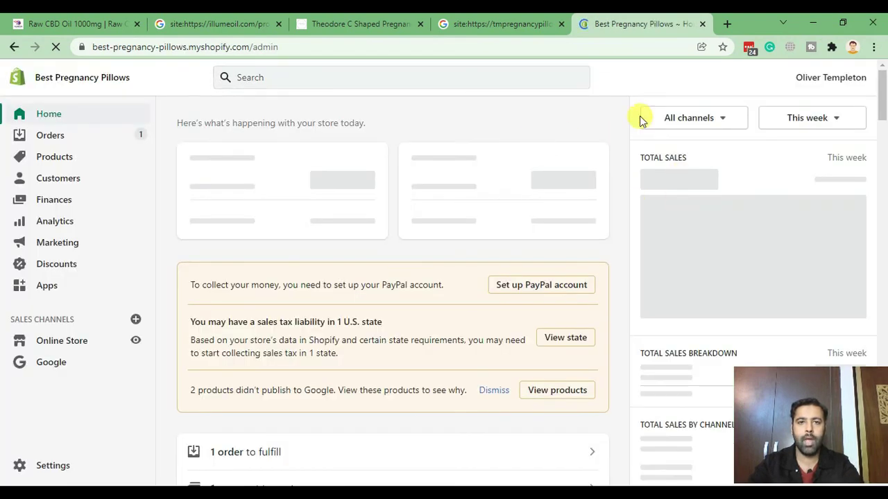
Go to Apps and open the Shopify App Store via Customize your store.
click(44, 284)
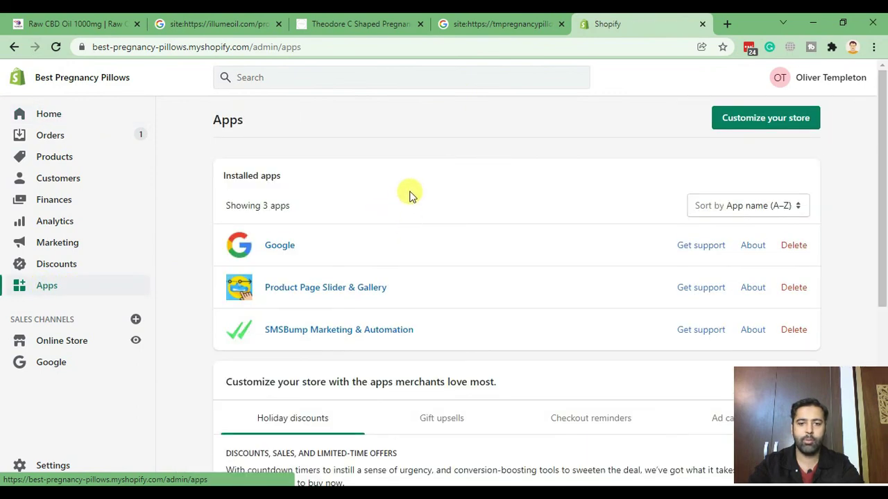
scroll(477, 200, down, 4)
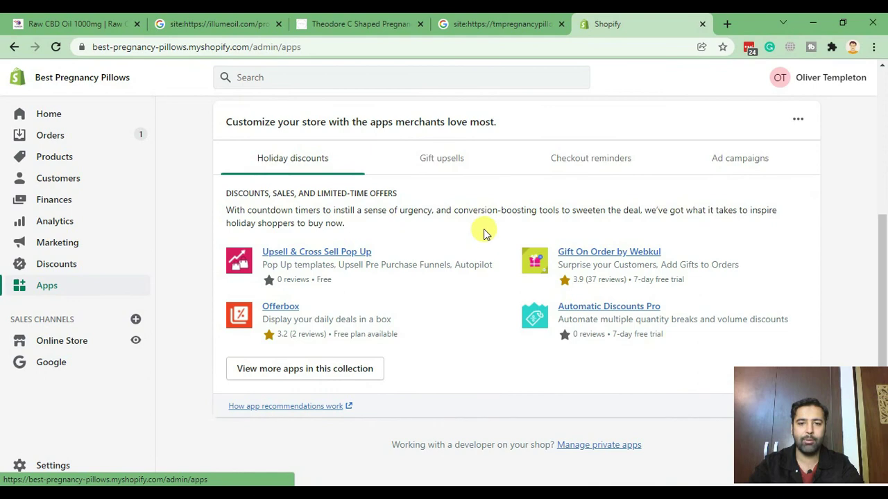
scroll(481, 230, up, 5)
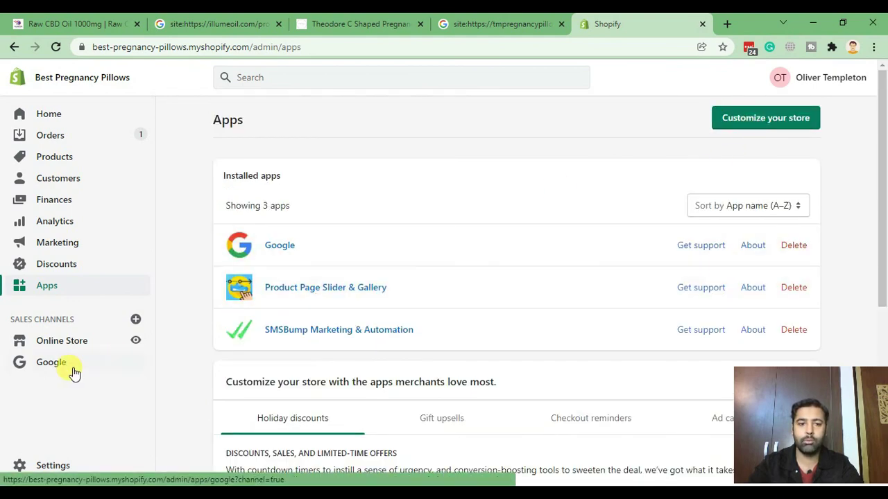
click(741, 129)
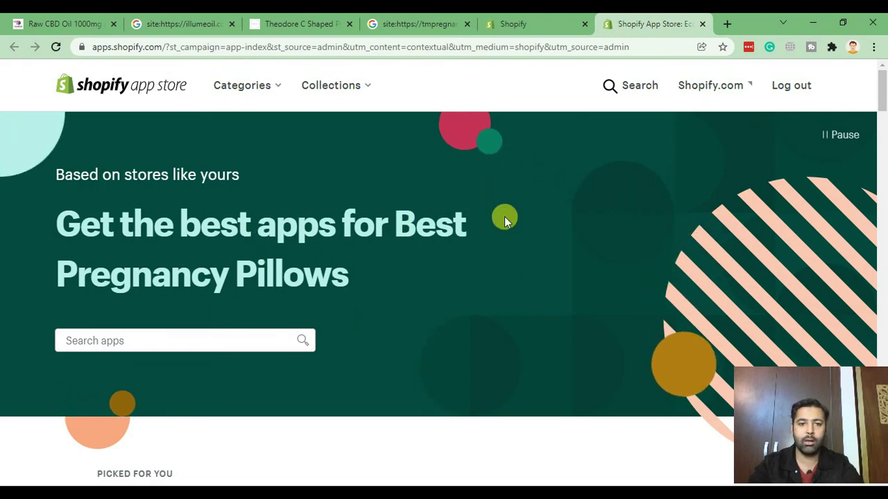
Search the Shopify App Store for 'judge me product reviews'.
scroll(505, 217, down, 2)
scroll(496, 201, up, 2)
scroll(489, 216, down, 2)
scroll(513, 174, up, 2)
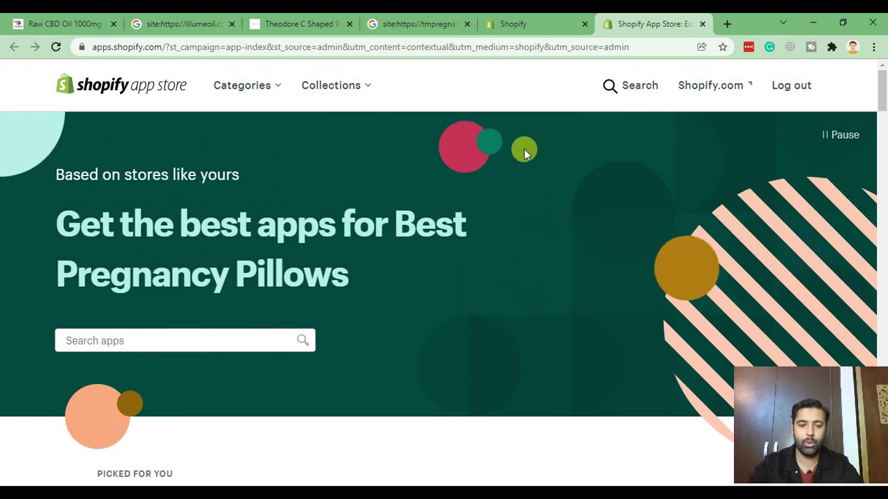
click(183, 347)
text(jusd)
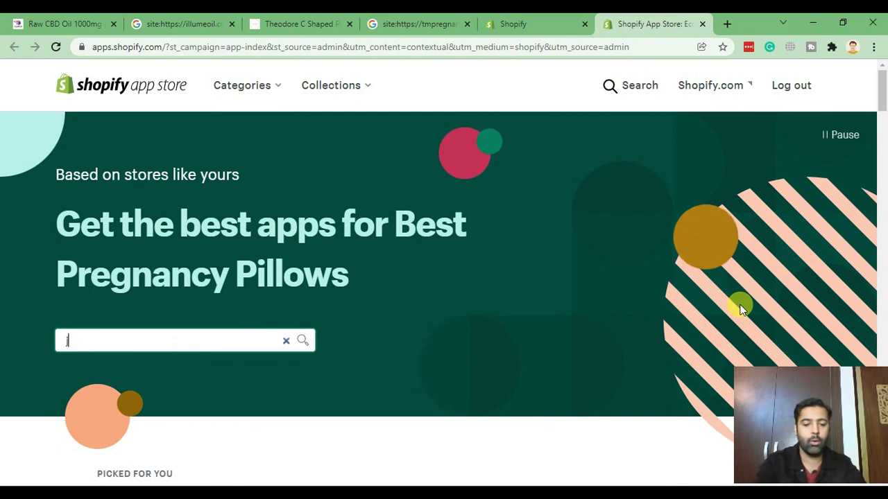
key(BackSpace)
key(BackSpace)
text(dge)
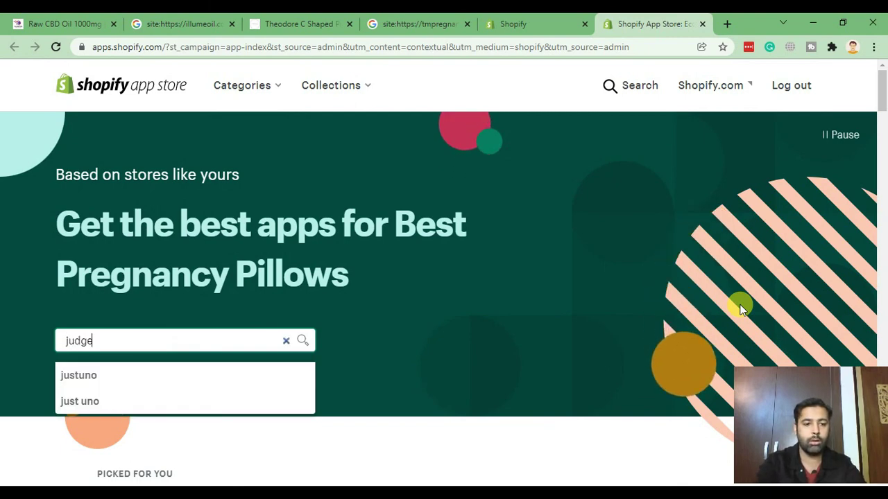
text( me p)
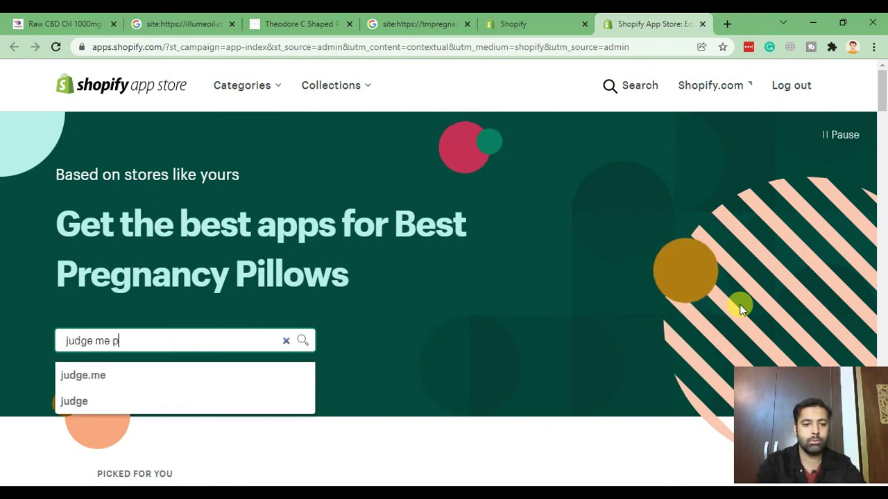
text(roddc)
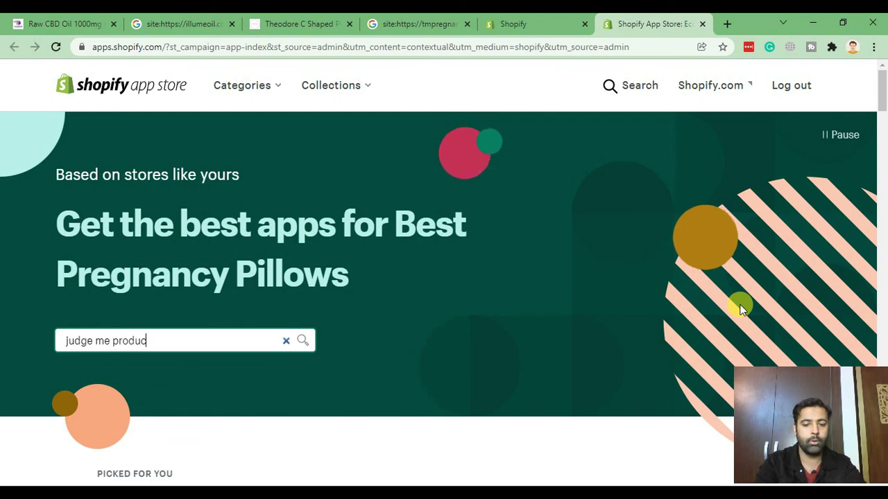
text(t reviews)
key(Return)
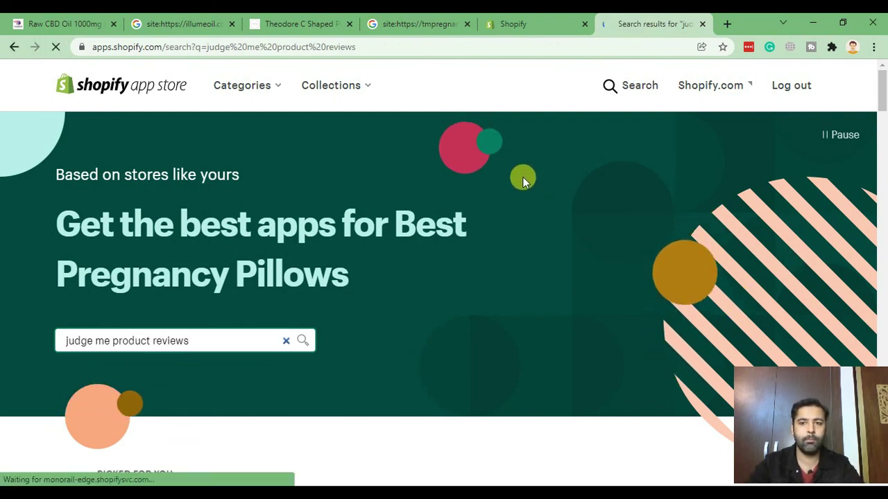
Open the Judge.me Product Reviews listing and choose Add app.
scroll(744, 150, down, 1)
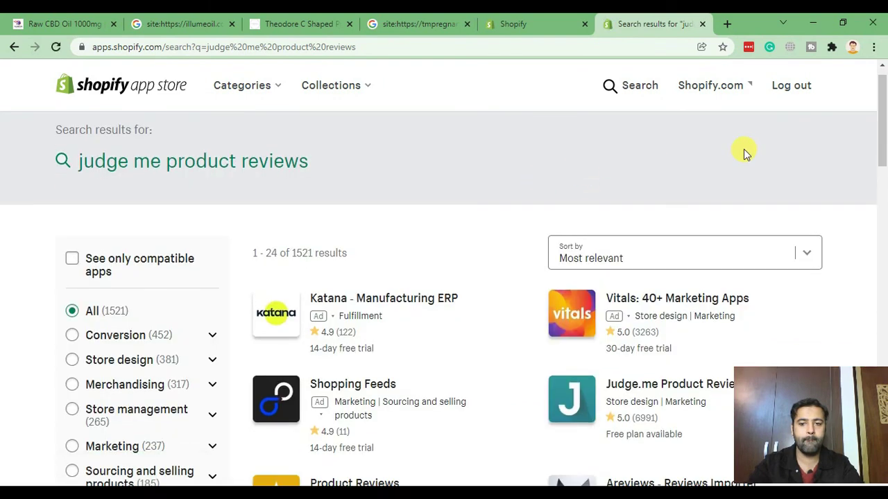
scroll(743, 149, down, 2)
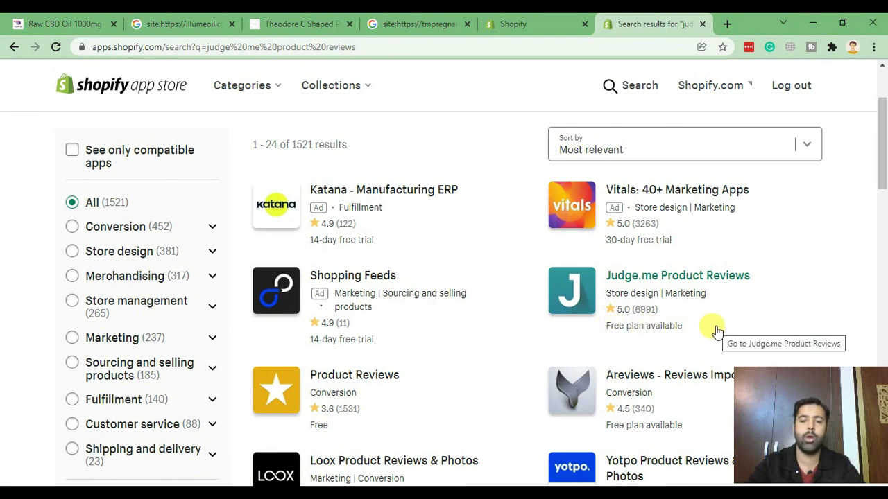
click(707, 278)
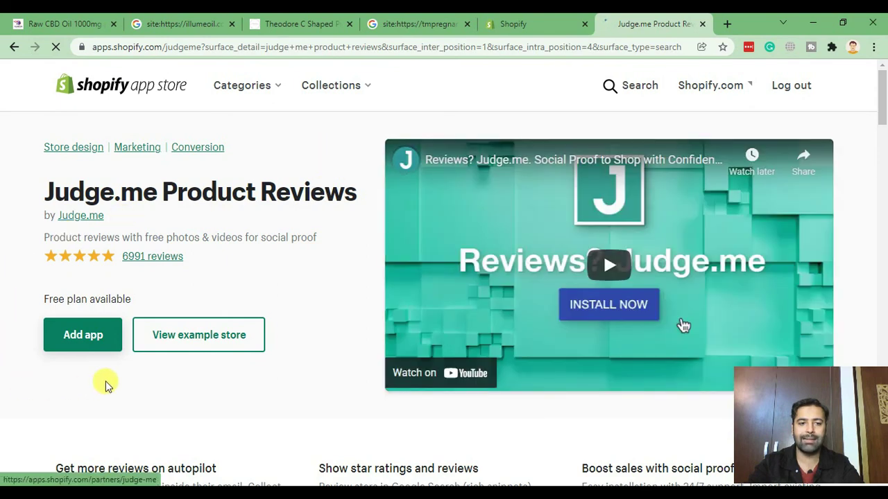
click(102, 343)
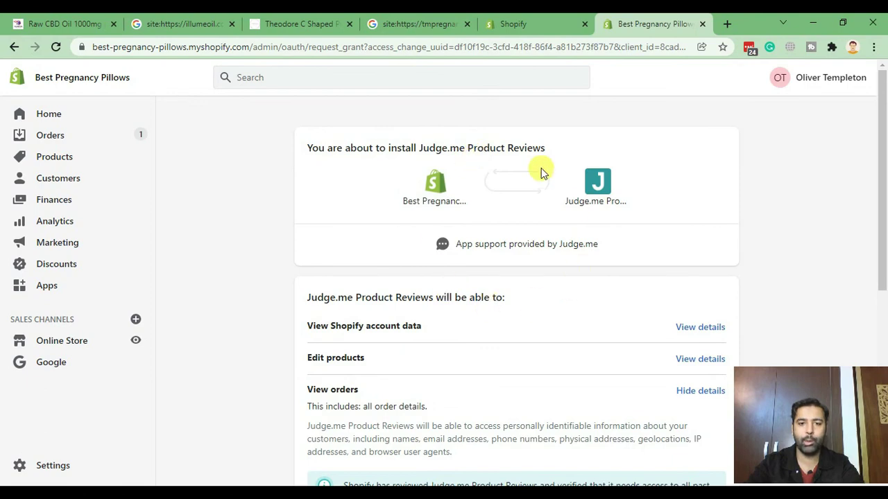
Review the permissions and install the Judge.me Product Reviews app.
scroll(515, 140, down, 1)
scroll(515, 146, down, 3)
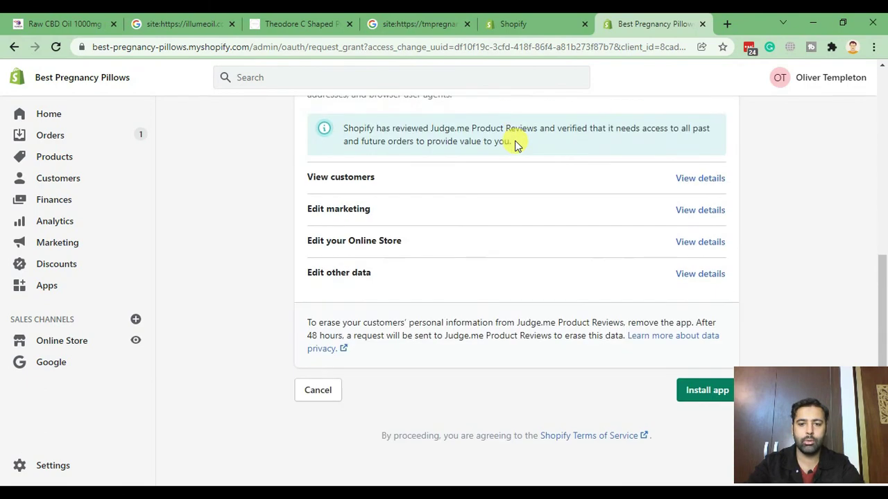
click(700, 393)
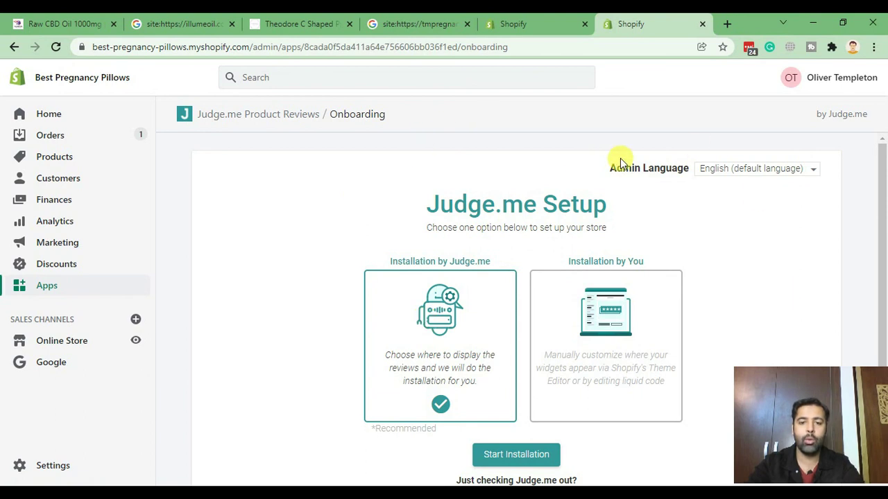
Keep 'Installation by Judge.me' selected and start the installation.
scroll(620, 164, down, 1)
scroll(620, 165, up, 1)
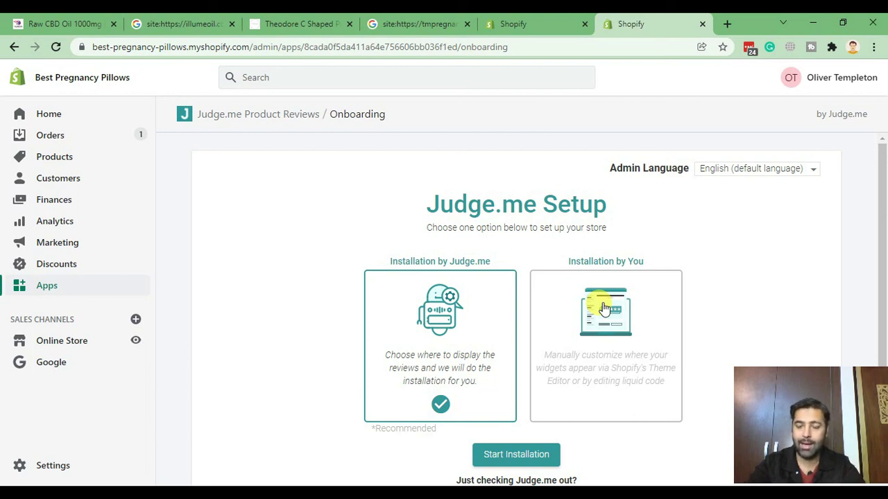
scroll(673, 208, down, 1)
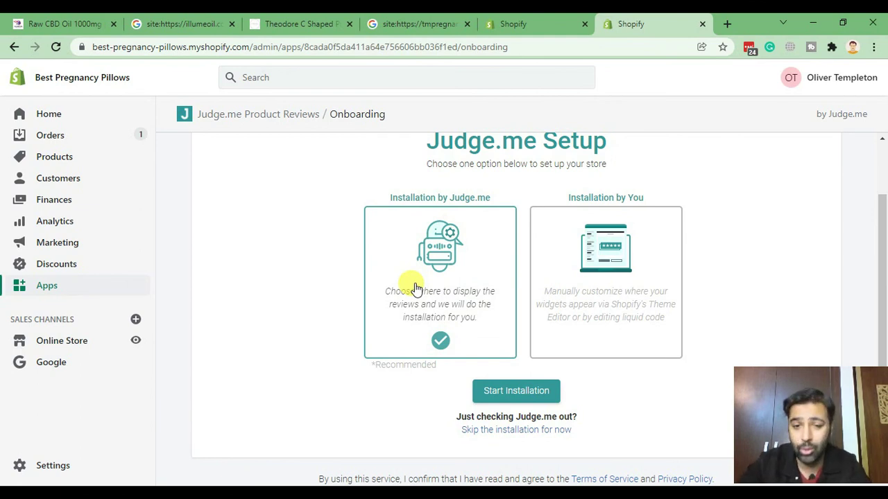
click(529, 391)
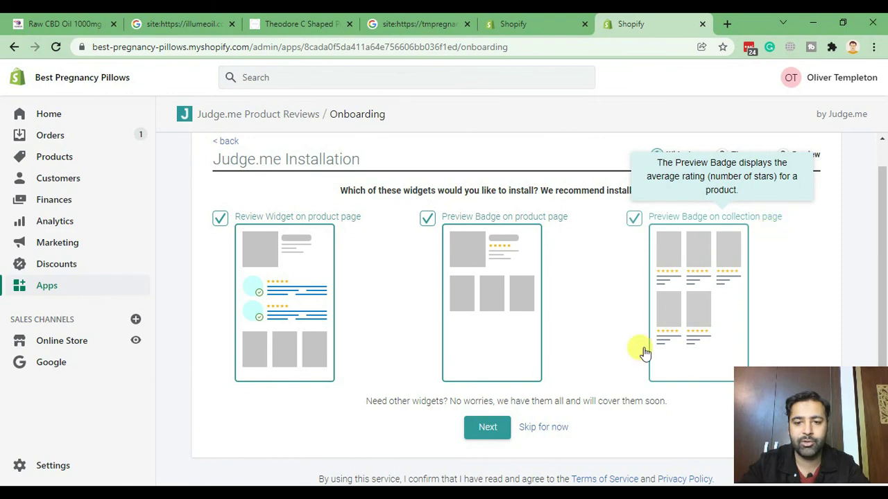
Keep all three widgets and install Judge.me into the current live WebSensePro theme.
click(494, 427)
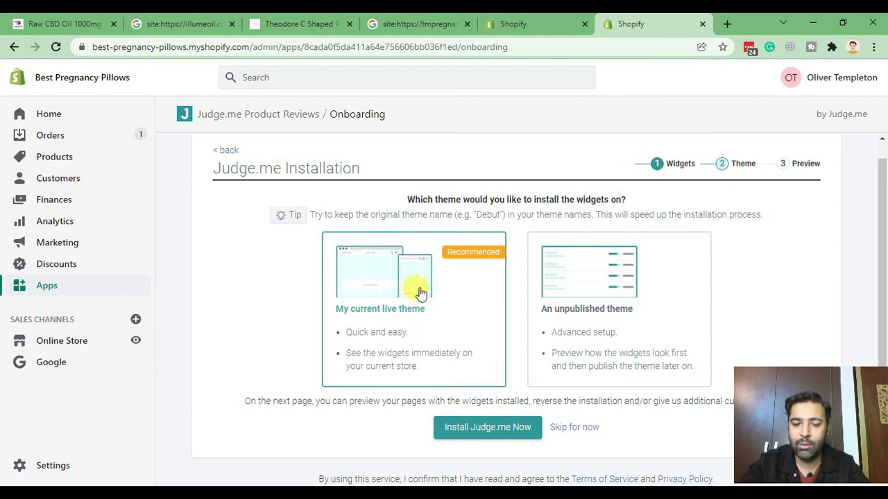
click(485, 433)
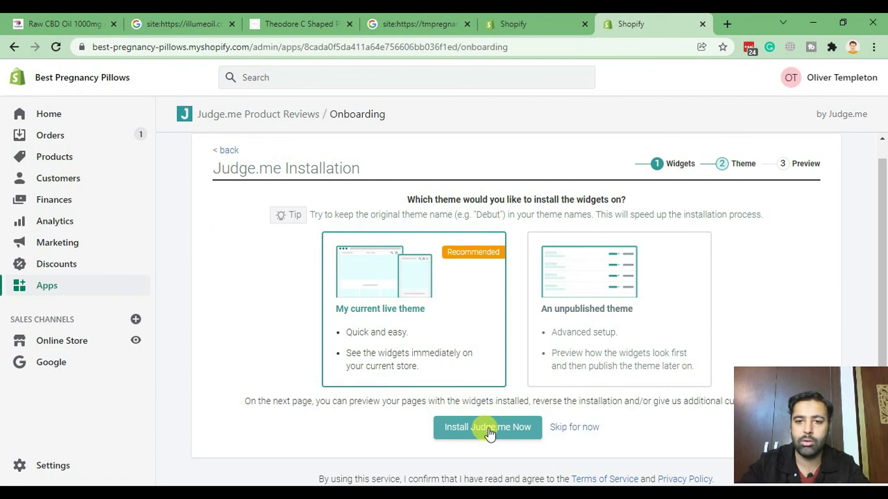
click(490, 433)
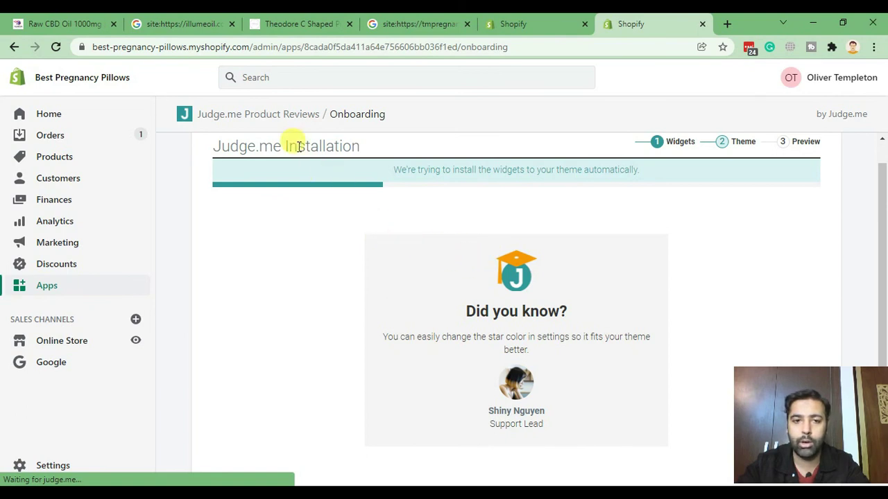
scroll(221, 139, up, 1)
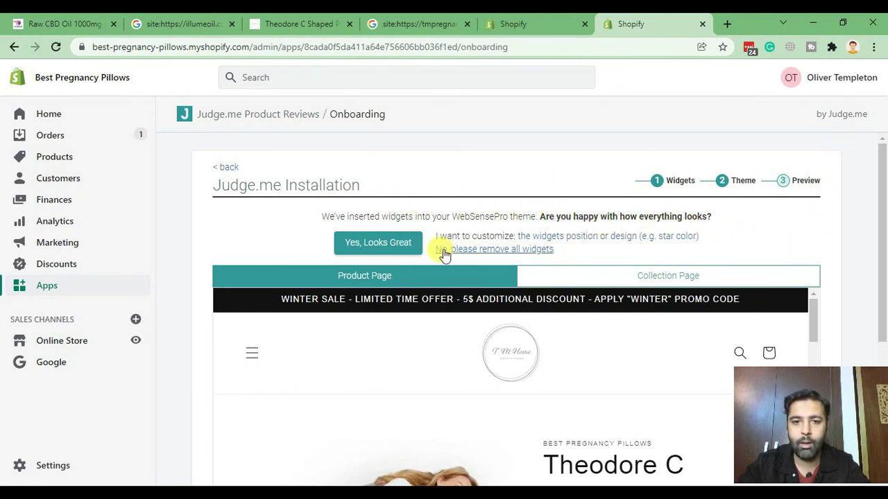
click(381, 247)
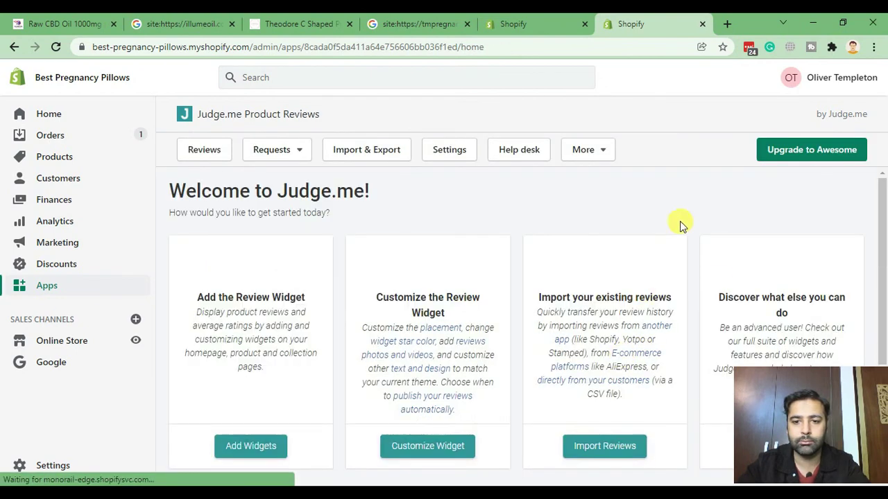
scroll(874, 208, down, 2)
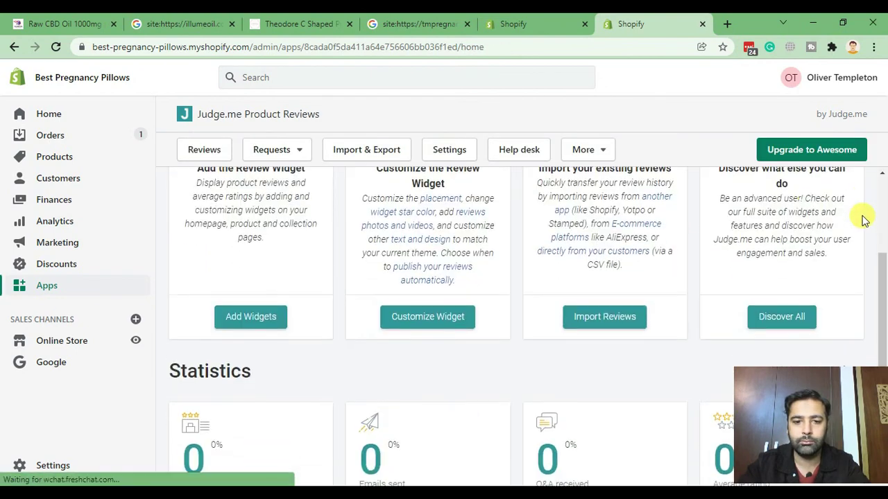
scroll(758, 209, up, 2)
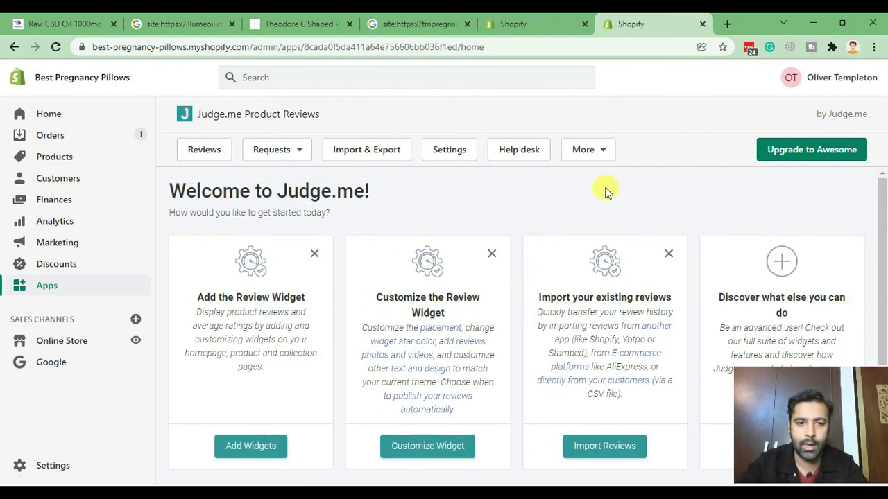
scroll(629, 200, down, 1)
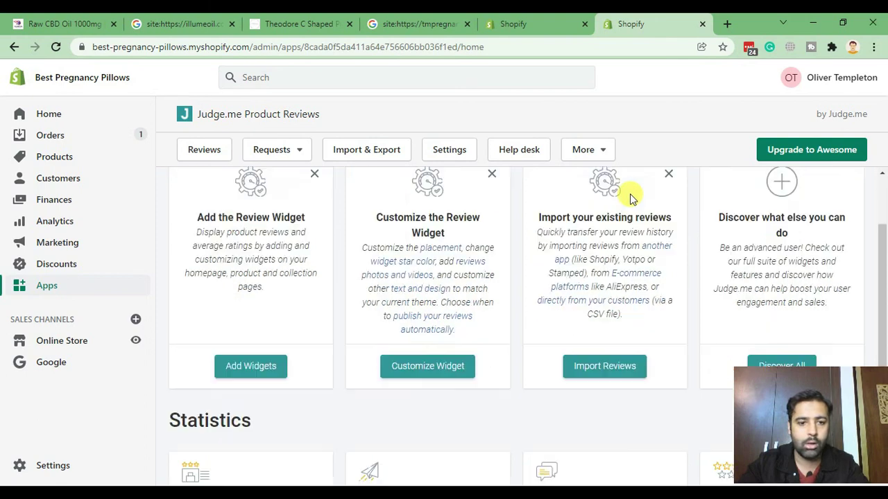
scroll(629, 199, down, 2)
scroll(593, 242, up, 3)
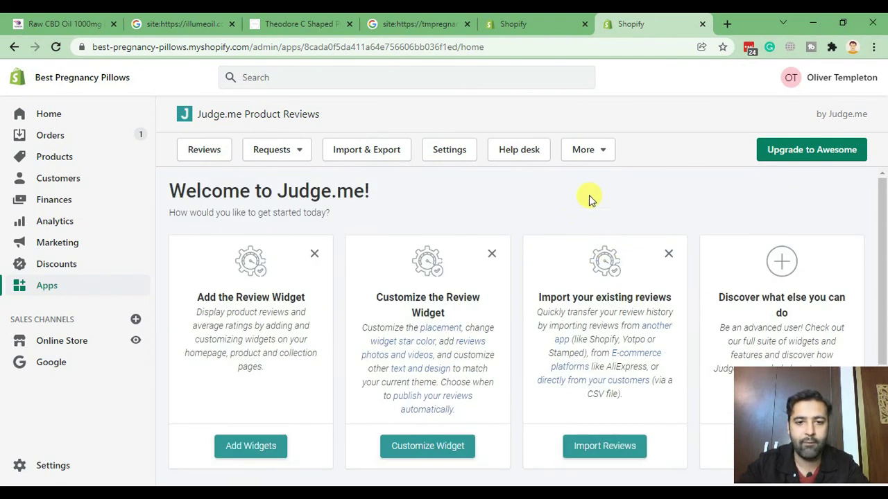
scroll(588, 197, down, 2)
scroll(561, 288, up, 1)
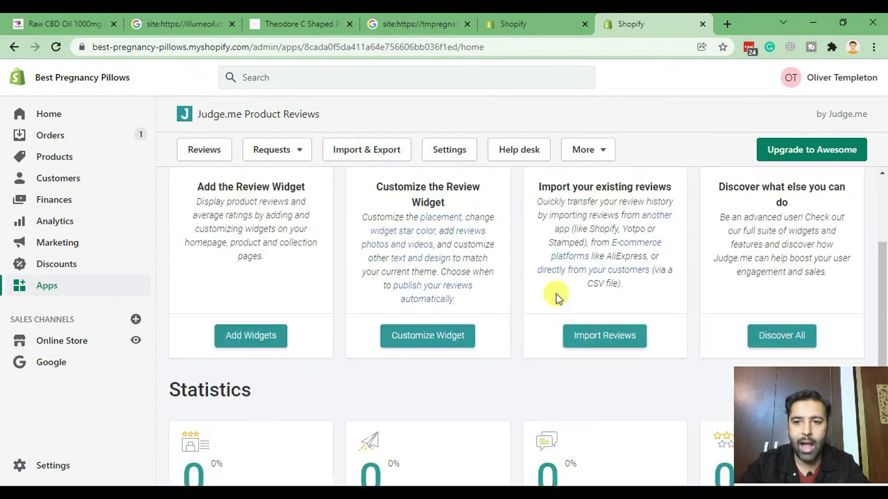
scroll(558, 291, up, 2)
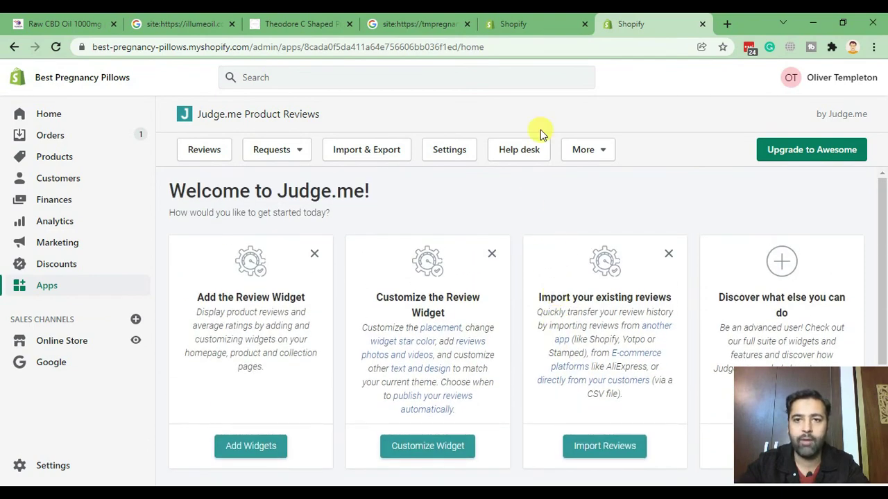
Open the live storefront's C Shaped Pregnancy Pillow page and find its empty Customer Reviews section.
click(136, 341)
drag(668, 33, 581, 28)
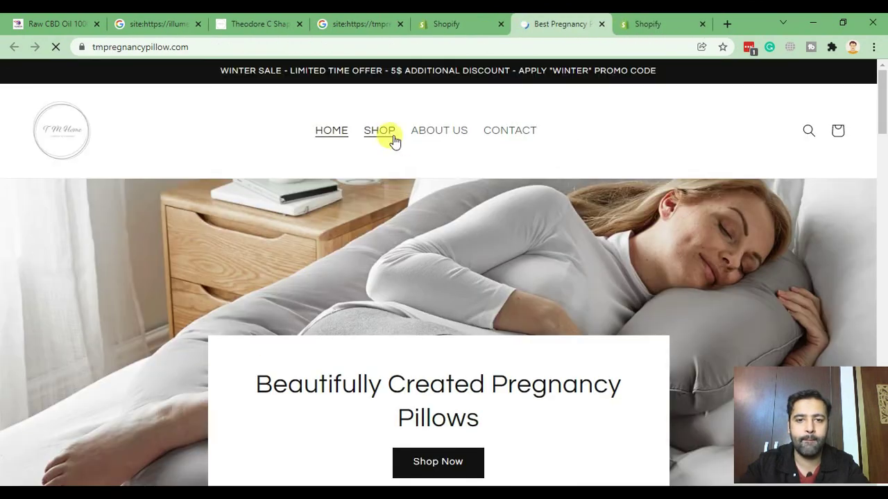
click(392, 137)
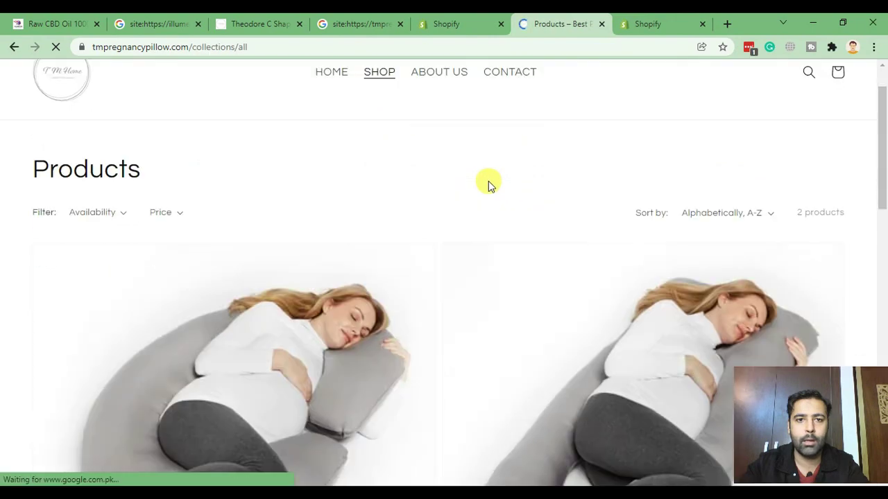
scroll(204, 301, down, 3)
click(232, 277)
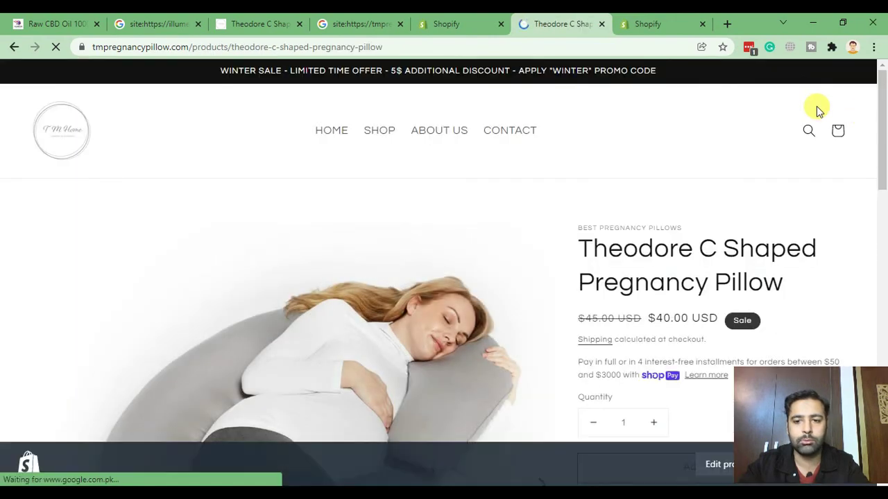
scroll(816, 107, down, 15)
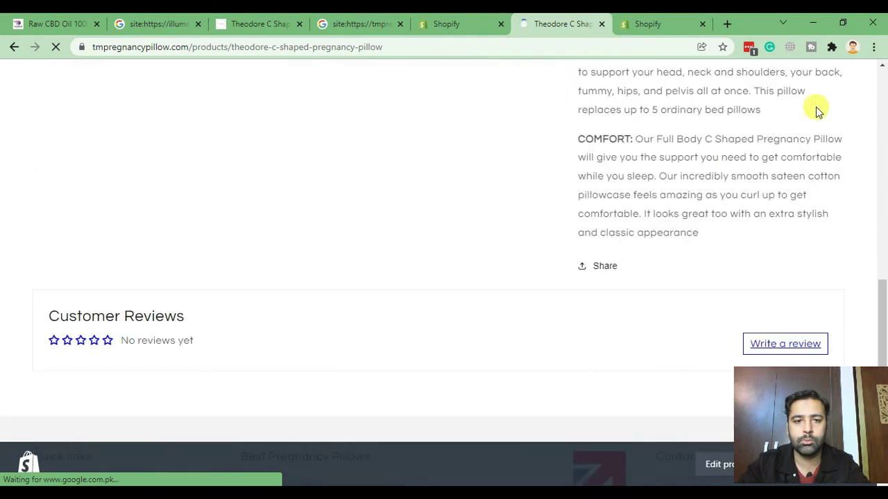
scroll(816, 109, down, 4)
scroll(816, 108, up, 2)
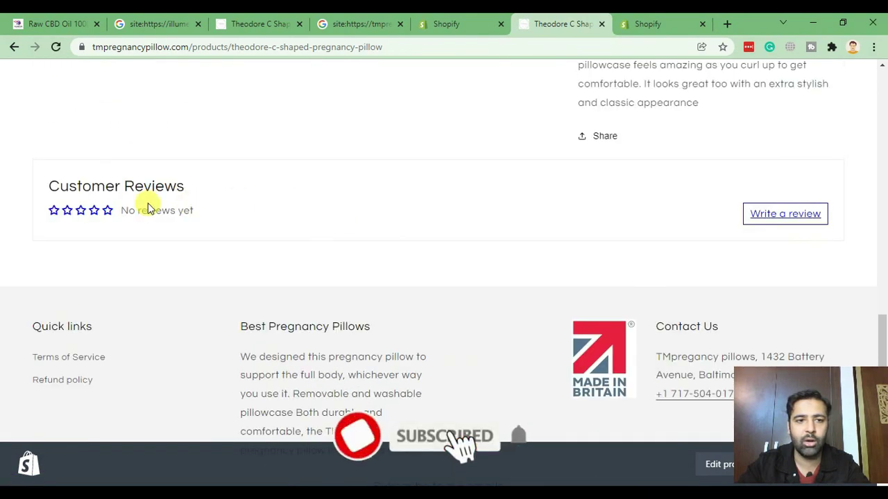
scroll(4, 202, up, 10)
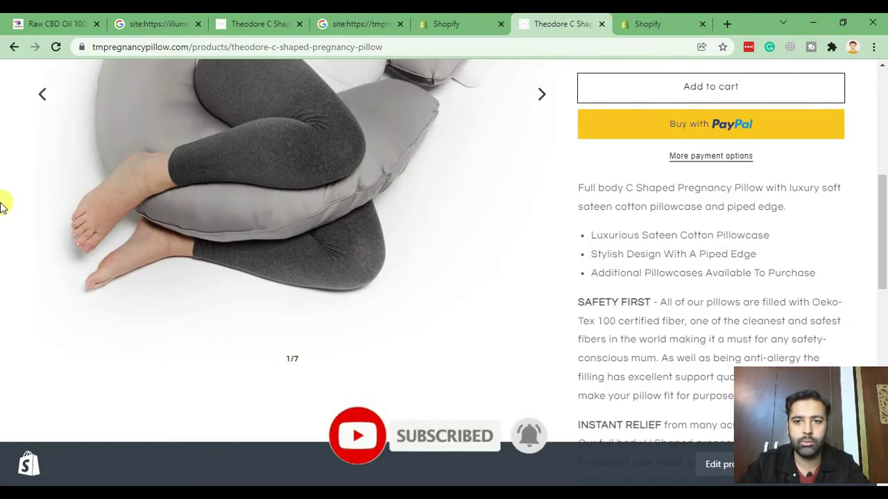
scroll(3, 203, up, 4)
scroll(4, 202, down, 8)
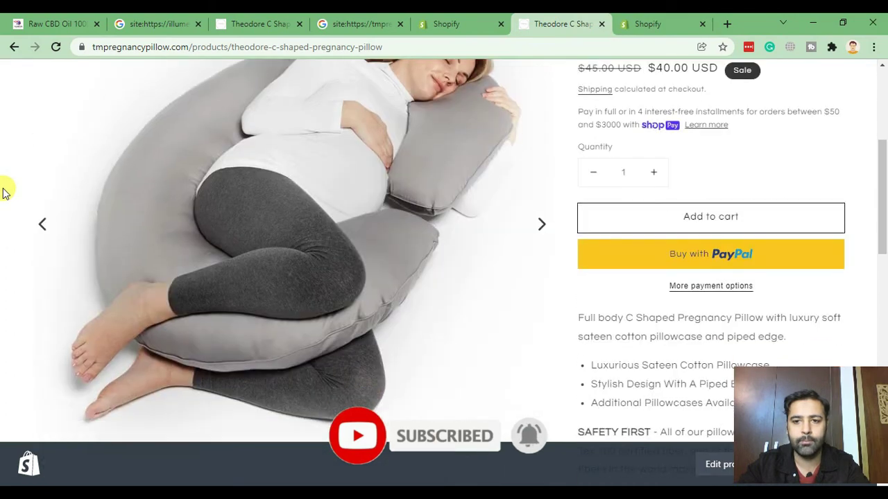
scroll(103, 170, down, 5)
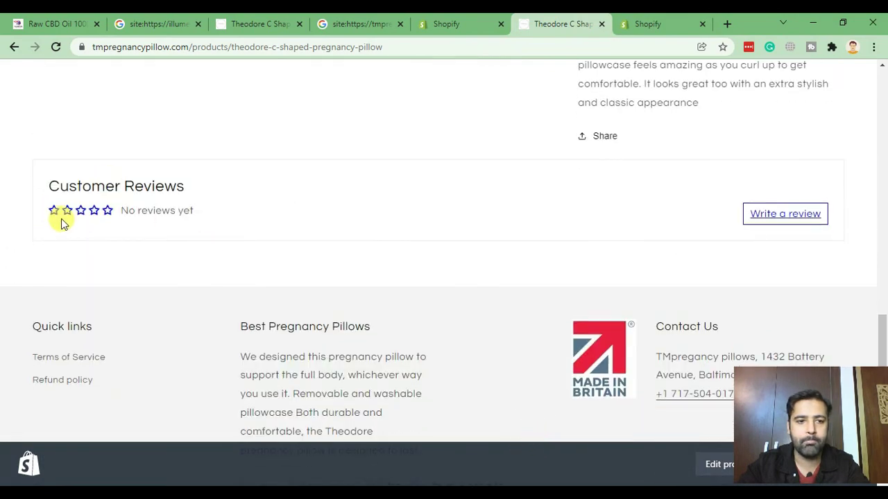
Start a review for the pillow and enter the reviewer's name and e-mail address.
click(766, 221)
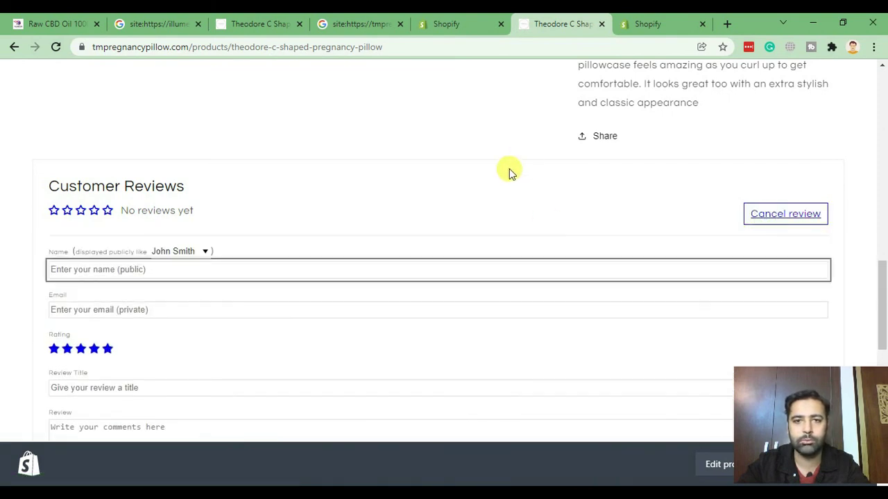
scroll(509, 168, down, 2)
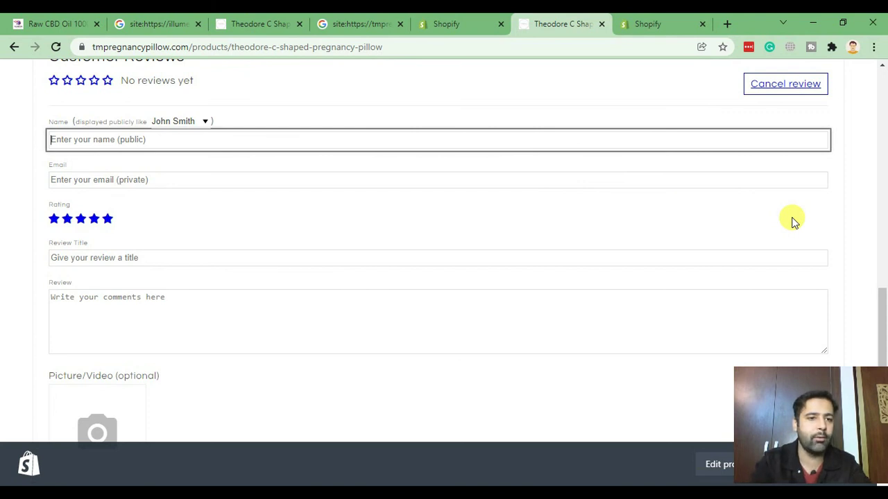
text(Bila)
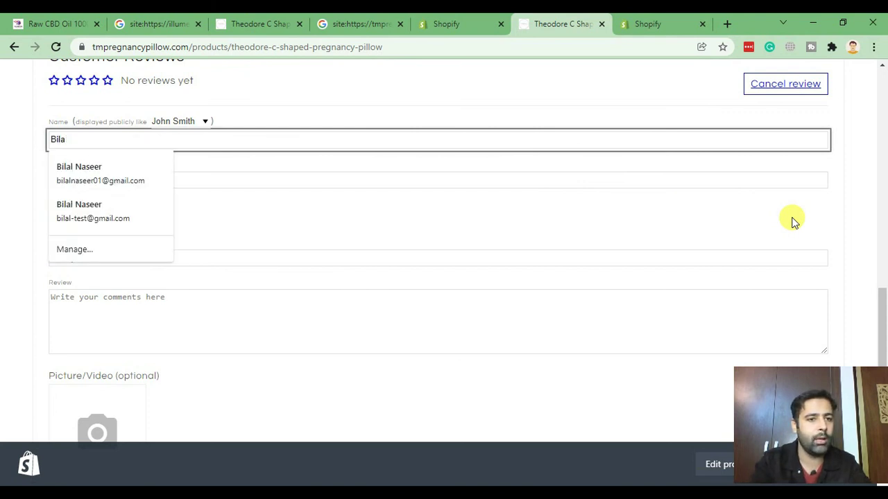
key(BackSpace)
key(BackSpace)
key(BackSpace)
key(BackSpace)
text(B)
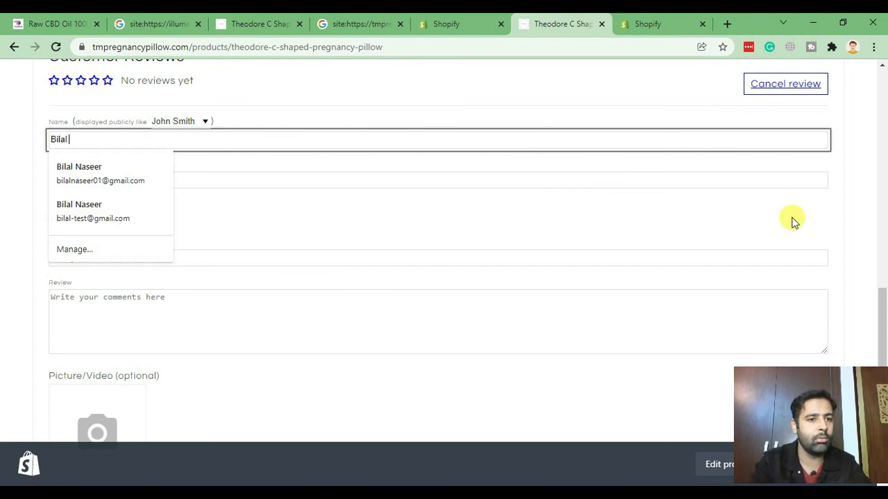
key(Tab)
text(b)
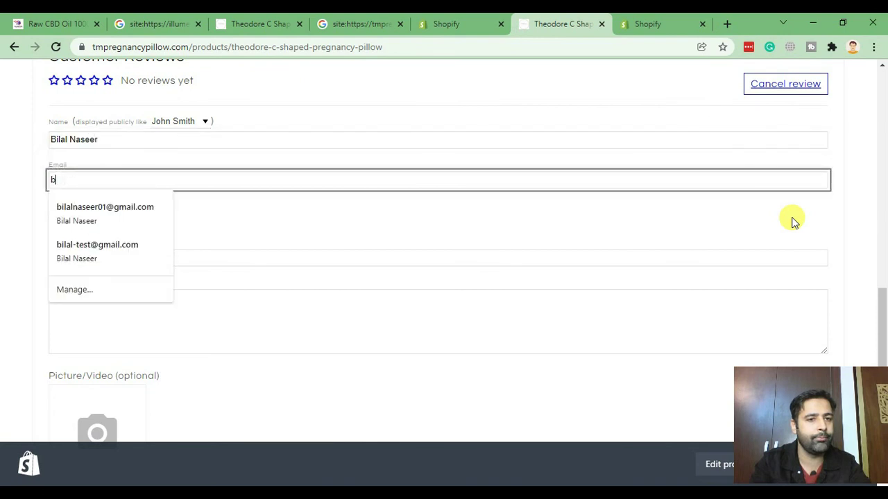
text(i)
key(BackSpace)
key(BackSpace)
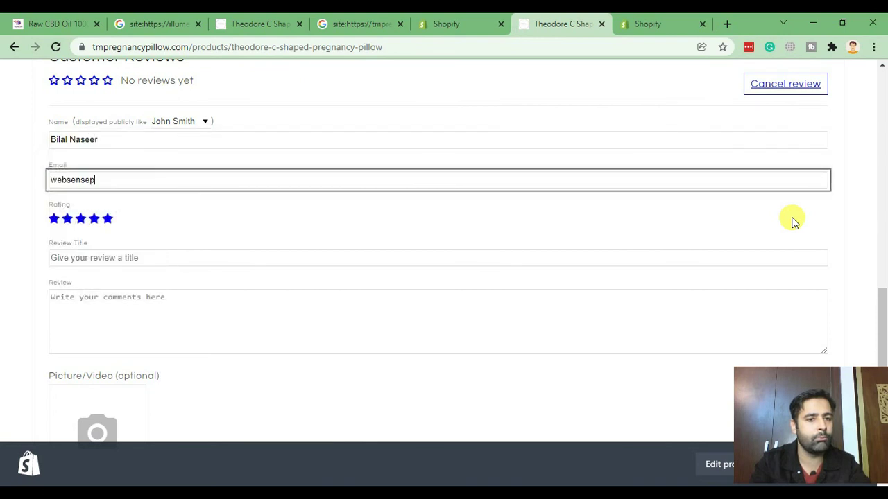
Keep 5 stars, title it 'Great product' with text 'Comfortable and affordable, highly recommended'.
key(Tab)
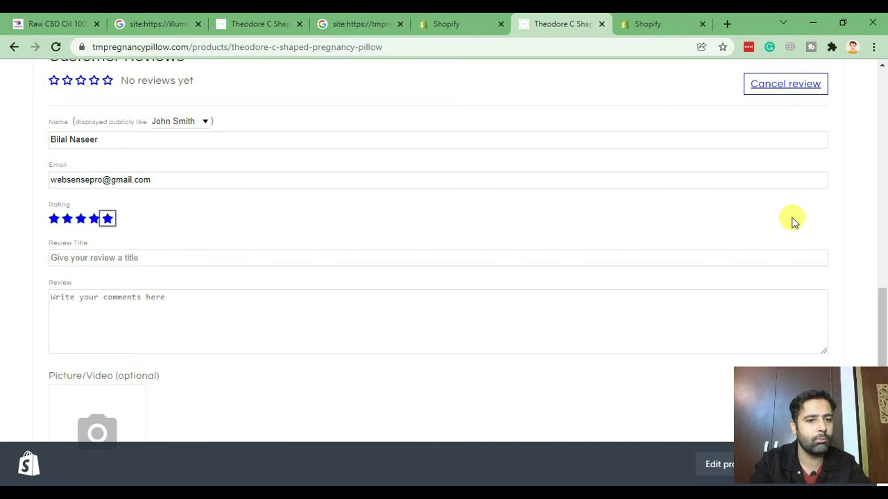
key(Tab)
text(grea)
key(BackSpace)
key(BackSpace)
key(BackSpace)
key(BackSpace)
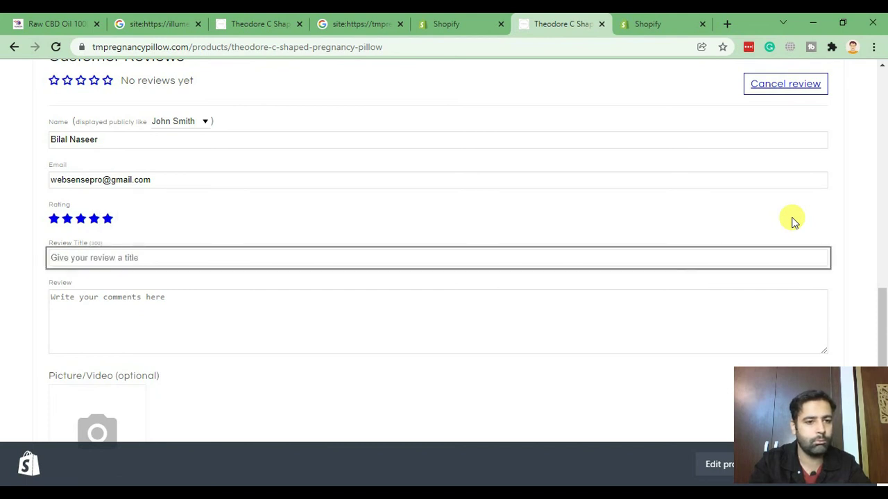
text(Great product)
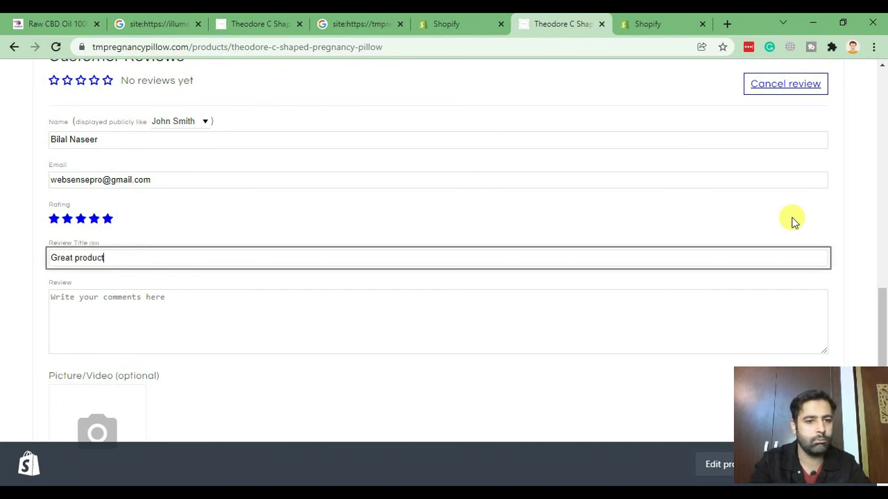
key(Tab)
text(C)
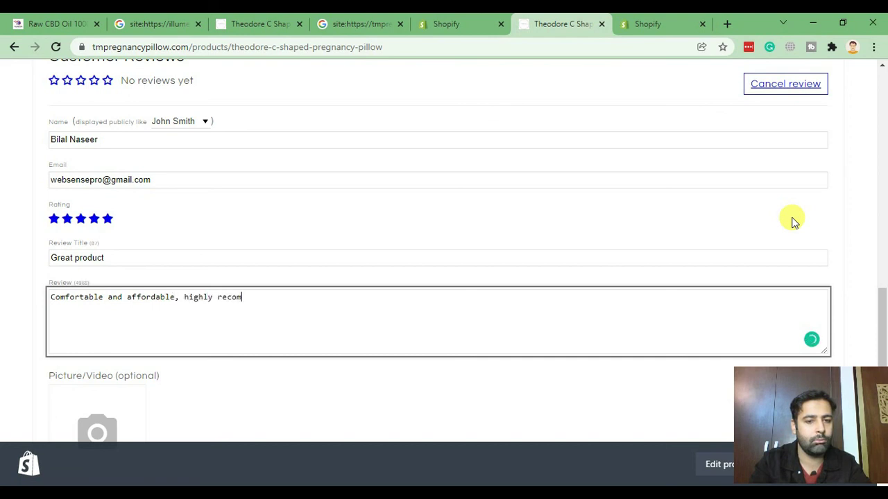
scroll(638, 157, down, 4)
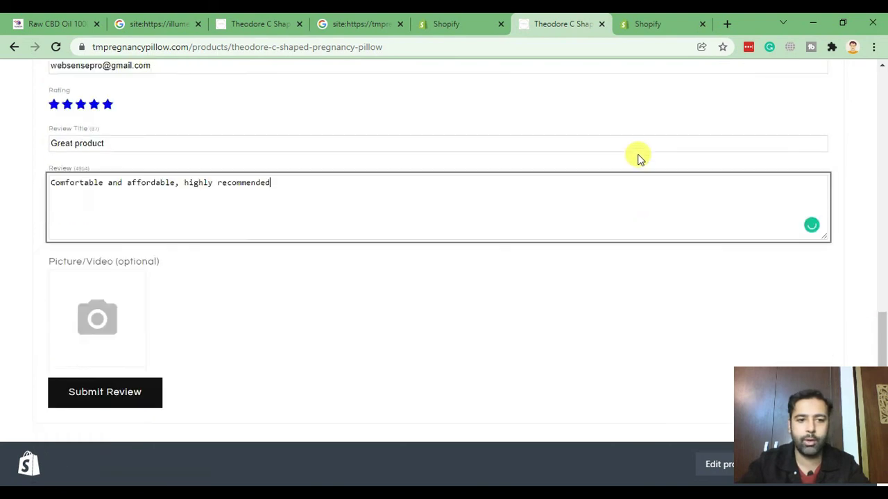
scroll(539, 230, up, 4)
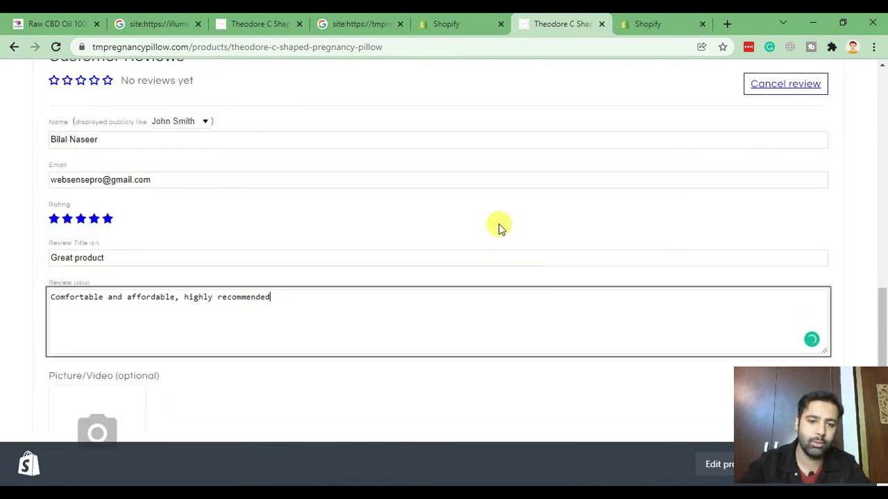
scroll(440, 184, down, 2)
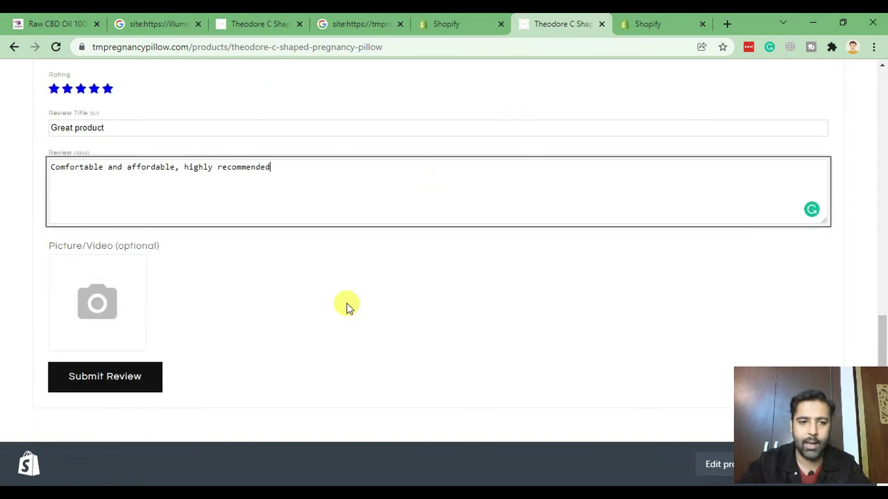
Submit the five-star pillow review and read the Judge.me thank-you message.
click(124, 382)
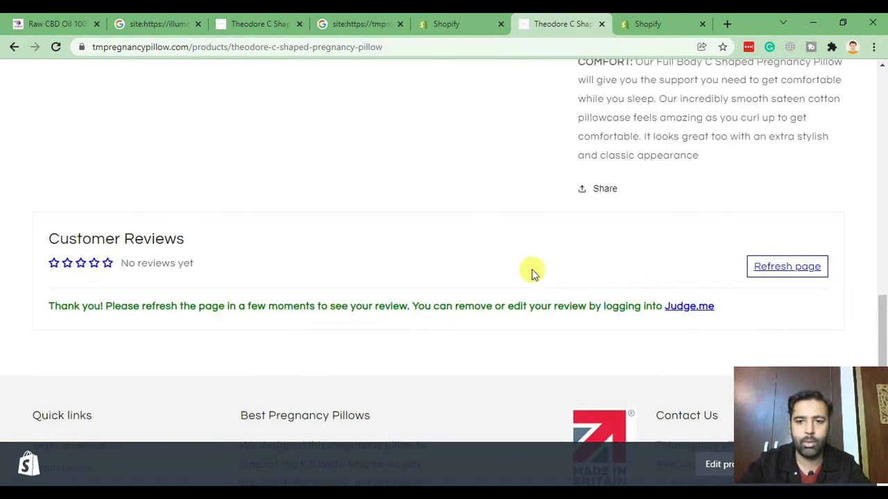
scroll(531, 272, up, 15)
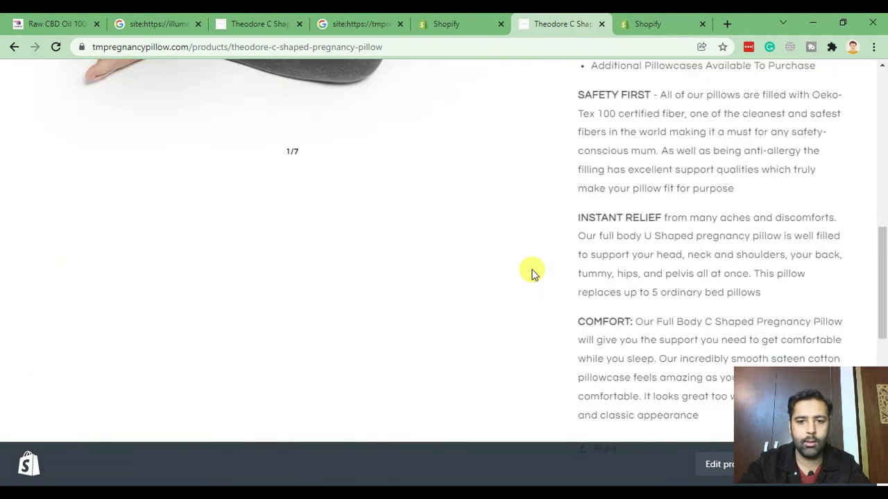
scroll(532, 272, down, 14)
scroll(531, 271, down, 2)
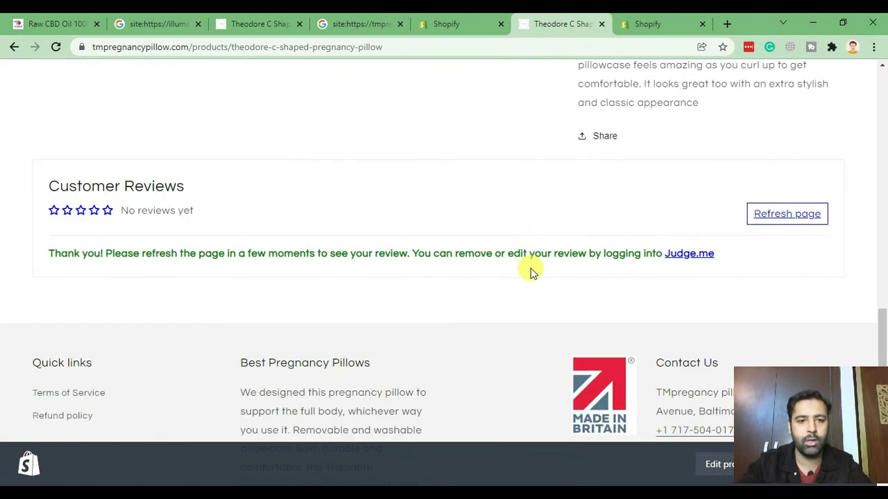
Reload the pillow product page to check whether the new review appears.
key(F5)
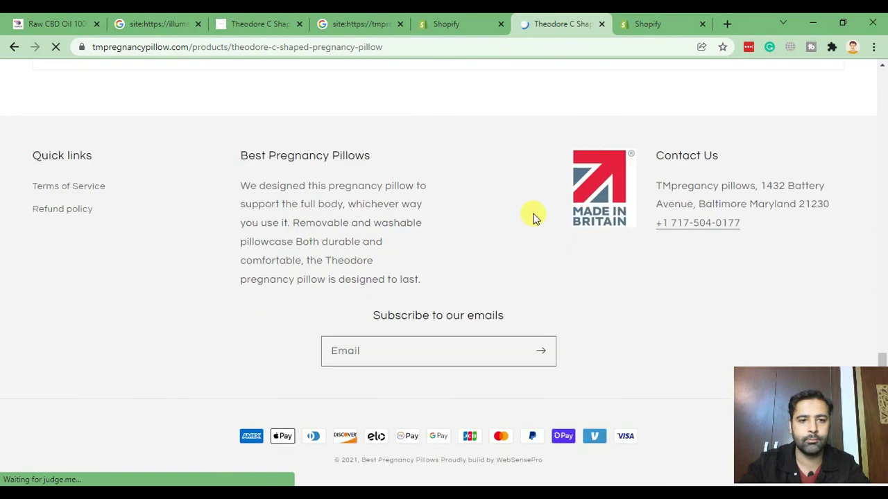
scroll(529, 254, up, 6)
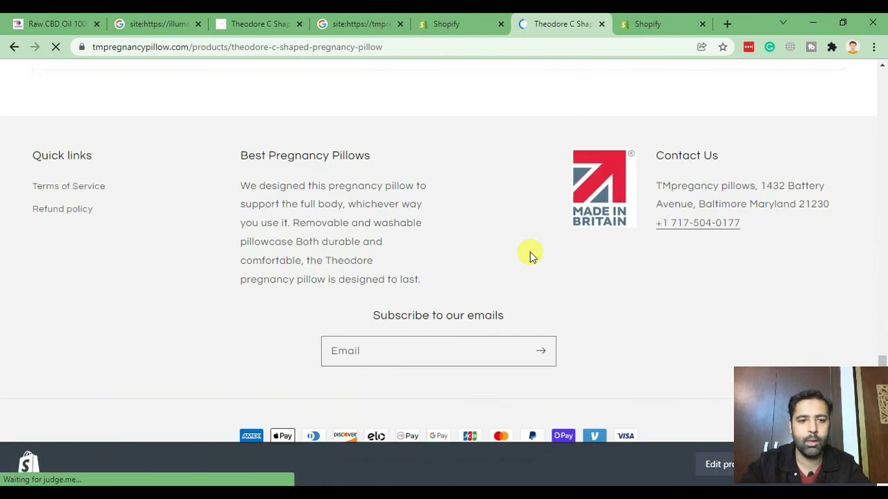
scroll(529, 254, up, 4)
Return to the Judge.me dashboard and confirm Statistics shows 1 review received (+100%).
scroll(530, 251, up, 1)
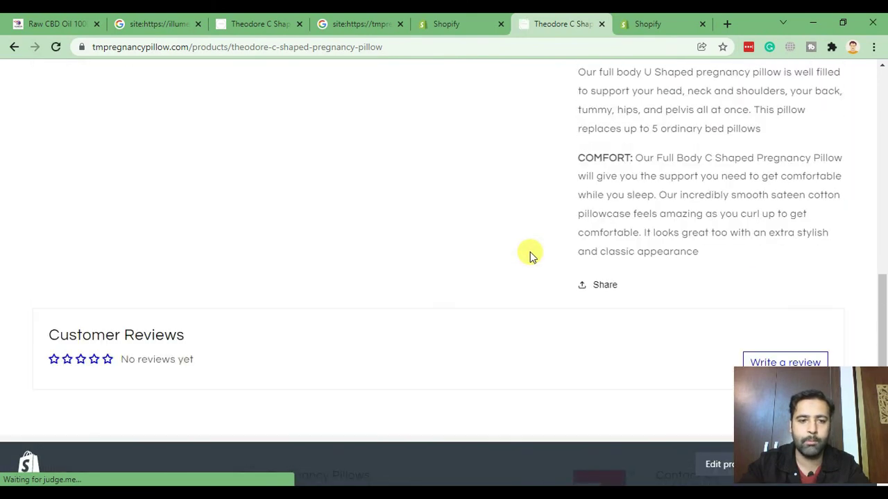
click(656, 27)
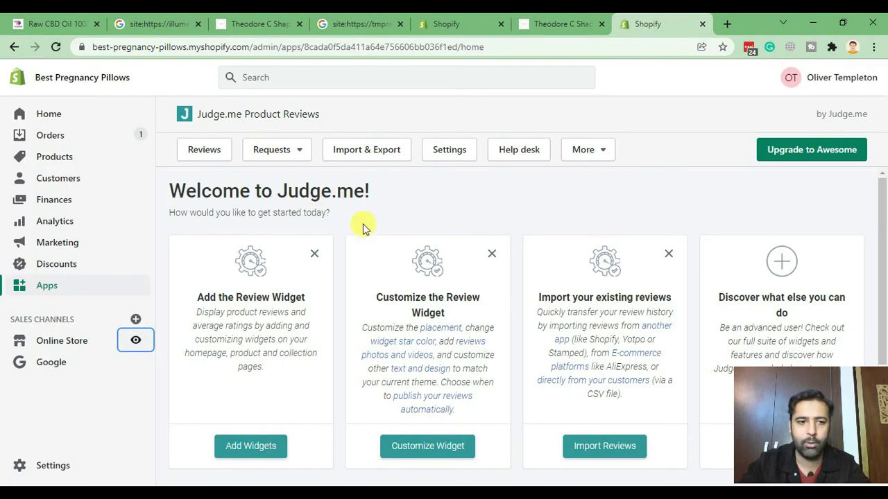
scroll(412, 226, down, 3)
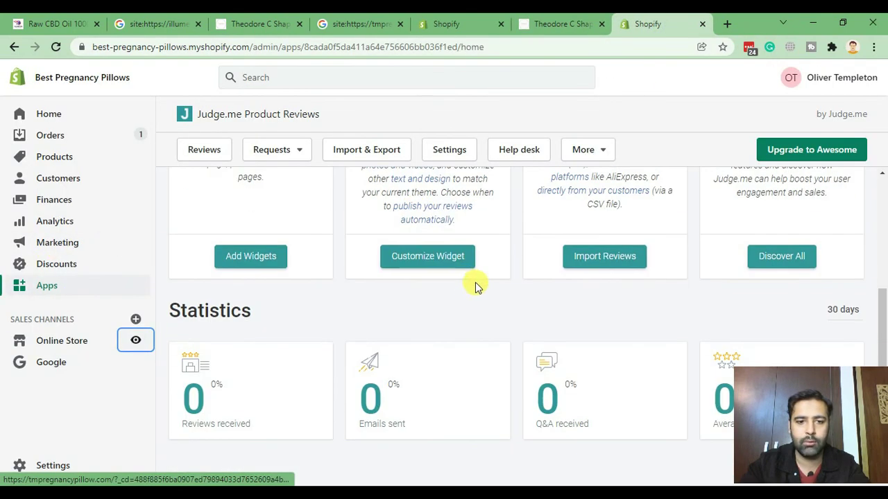
scroll(500, 281, up, 3)
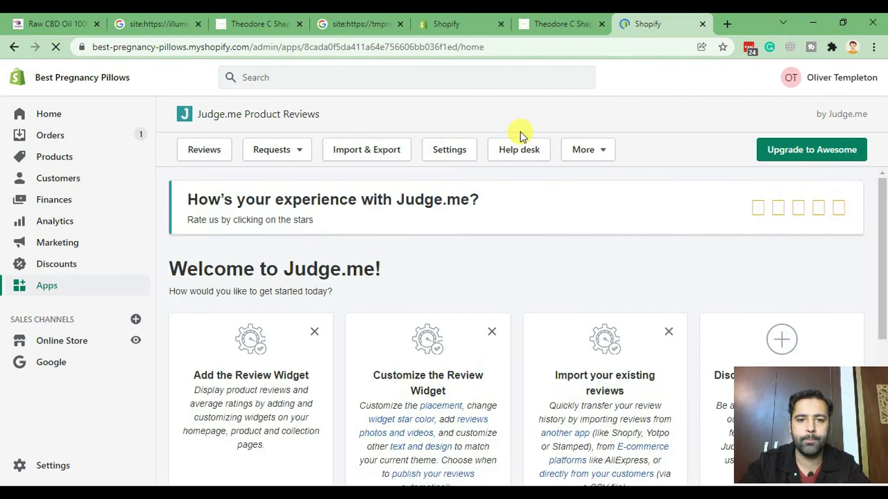
scroll(575, 192, down, 4)
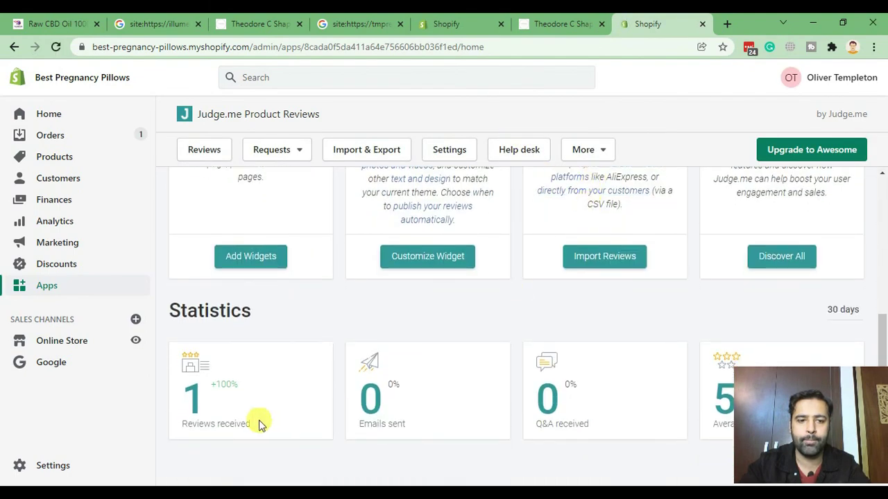
double_click(201, 401)
click(232, 395)
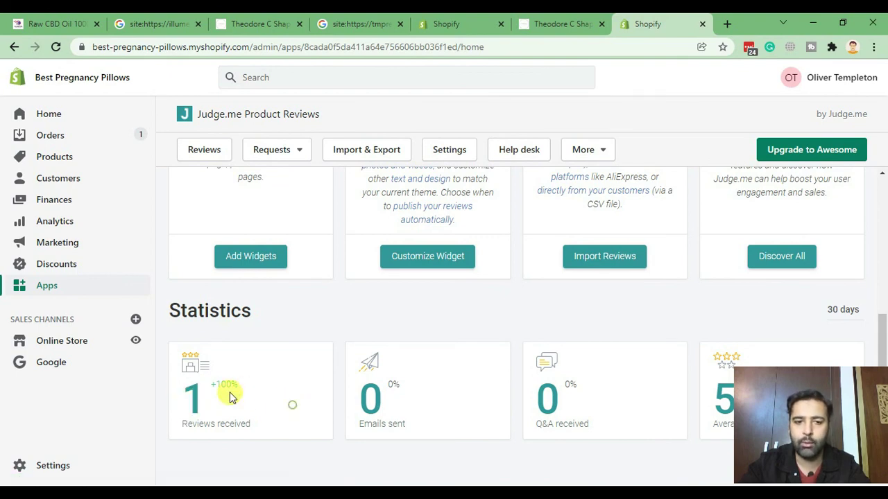
scroll(350, 335, up, 1)
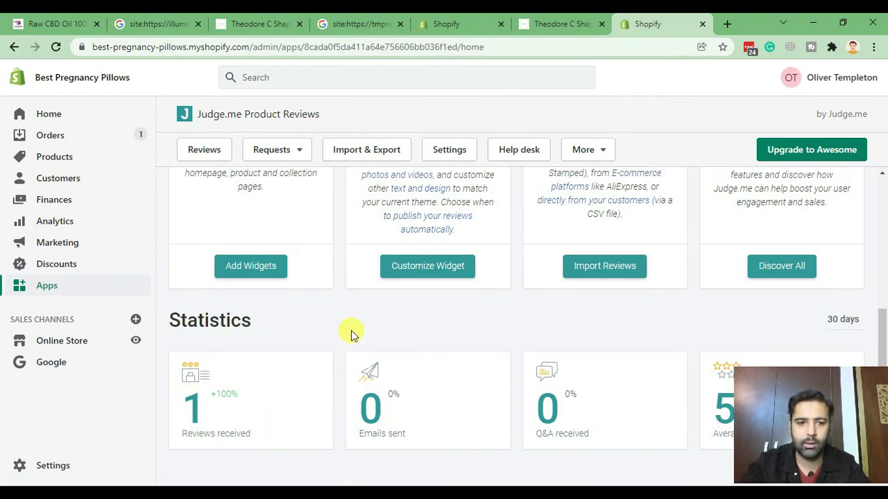
scroll(351, 335, up, 4)
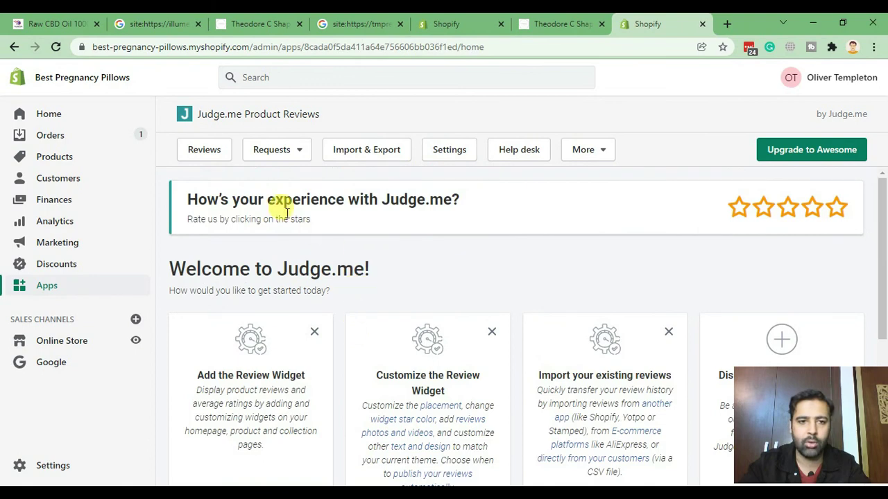
Publish the five-star pillow review from Judge.me's Reviews list and return to the storefront page.
click(214, 154)
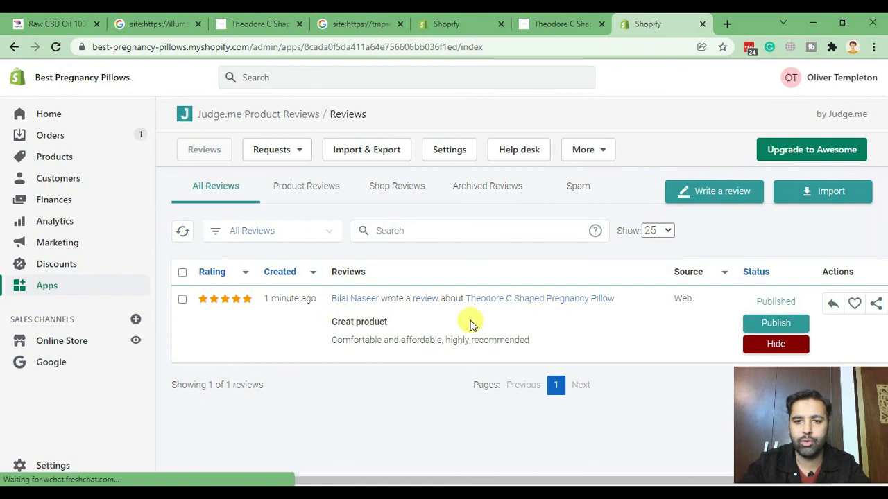
click(787, 327)
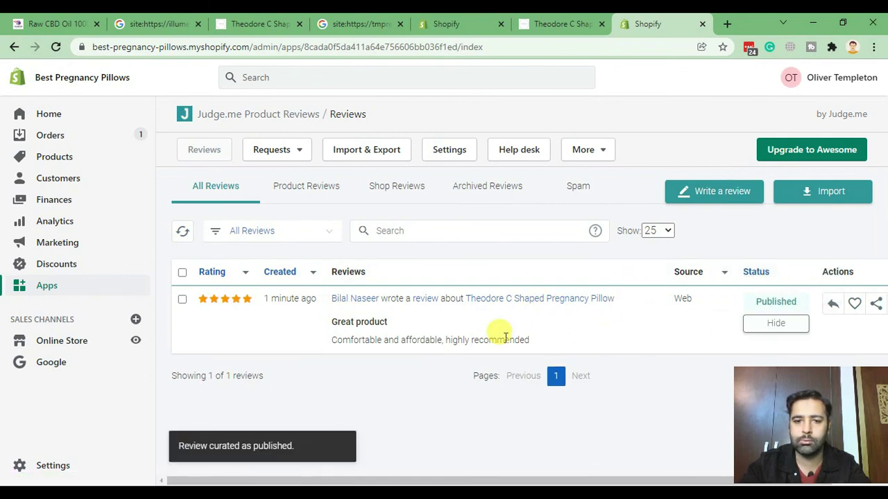
click(567, 27)
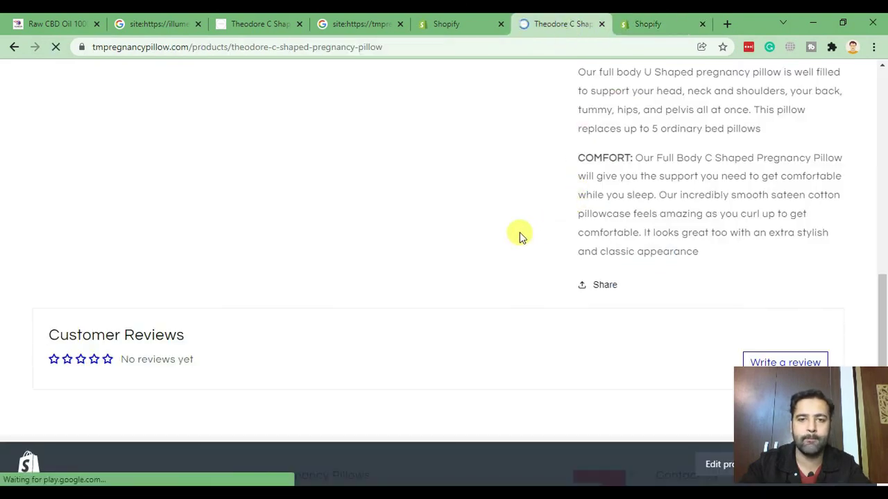
Jump to Customer Reviews and confirm the pillow page shows five stars from 1 review.
scroll(540, 218, up, 5)
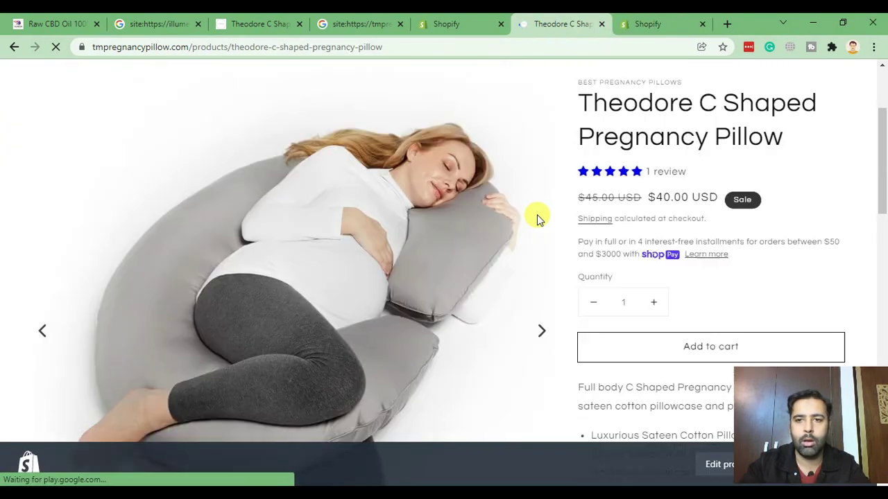
click(630, 208)
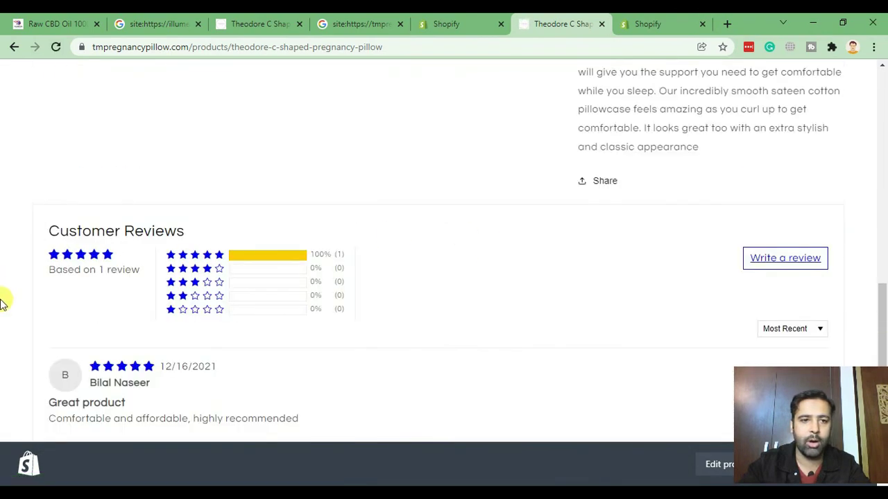
scroll(55, 326, down, 3)
drag(49, 163, 324, 163)
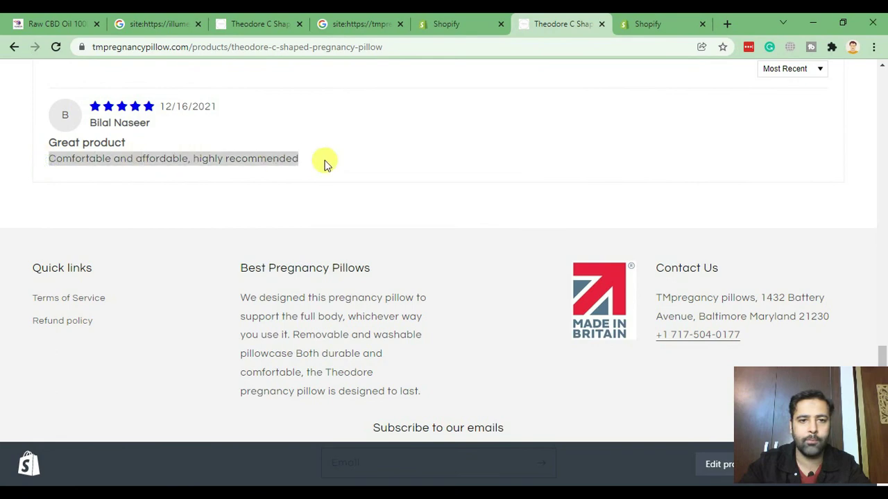
scroll(1, 225, up, 15)
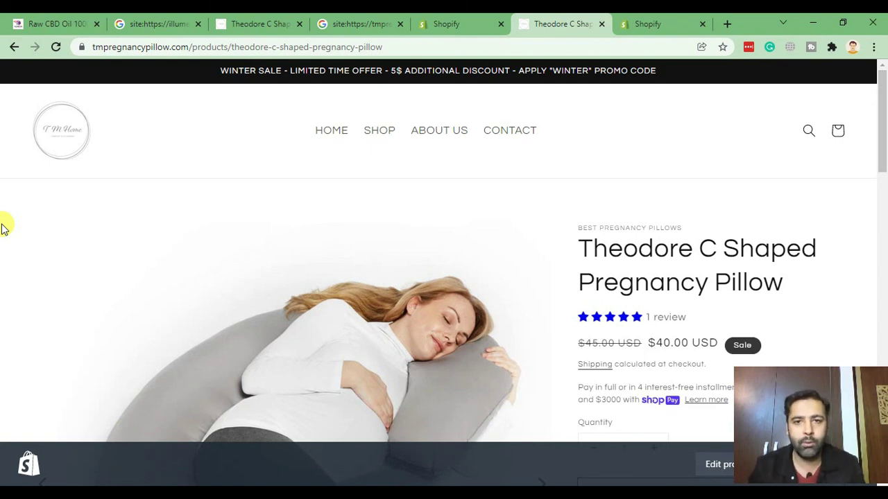
Open Google Search Console in a new browser tab.
click(727, 24)
text(search)
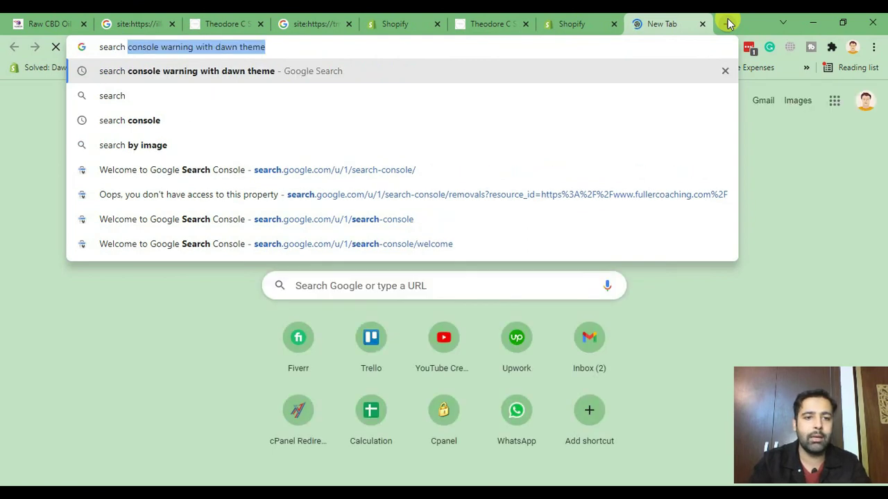
key(BackSpace)
key(Down)
key(Down)
key(Down)
key(Down)
key(Return)
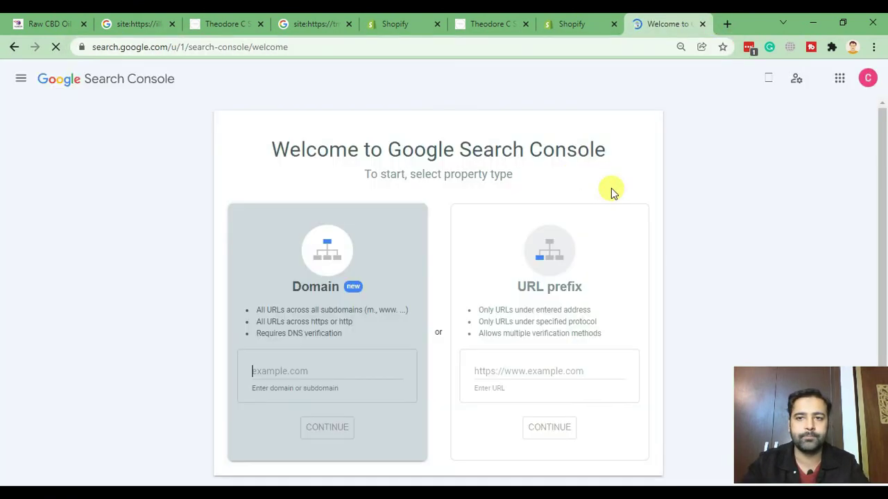
click(867, 79)
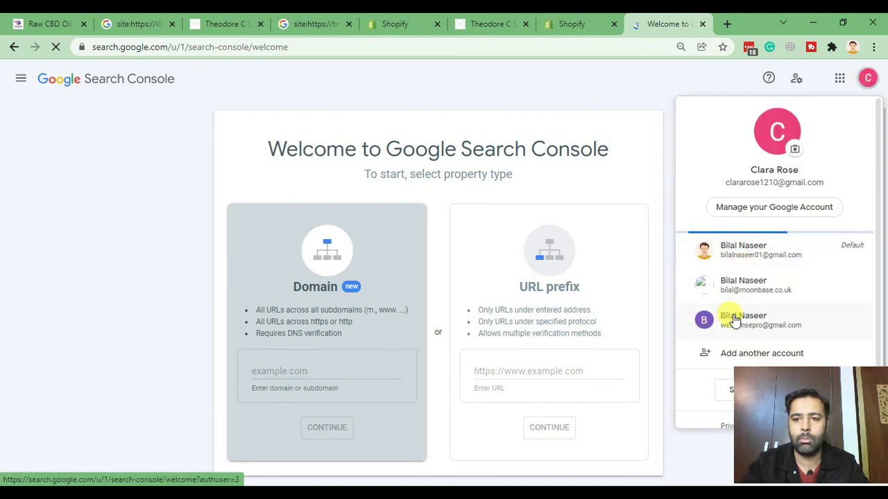
click(696, 240)
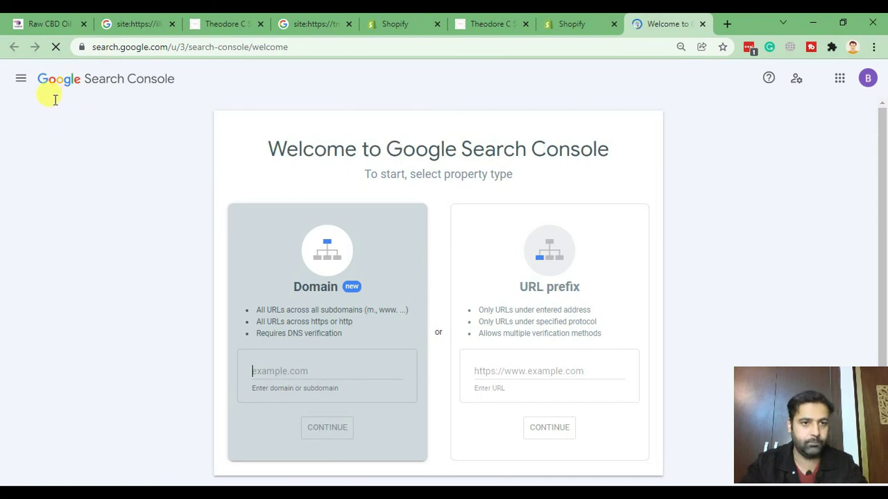
click(21, 80)
click(88, 122)
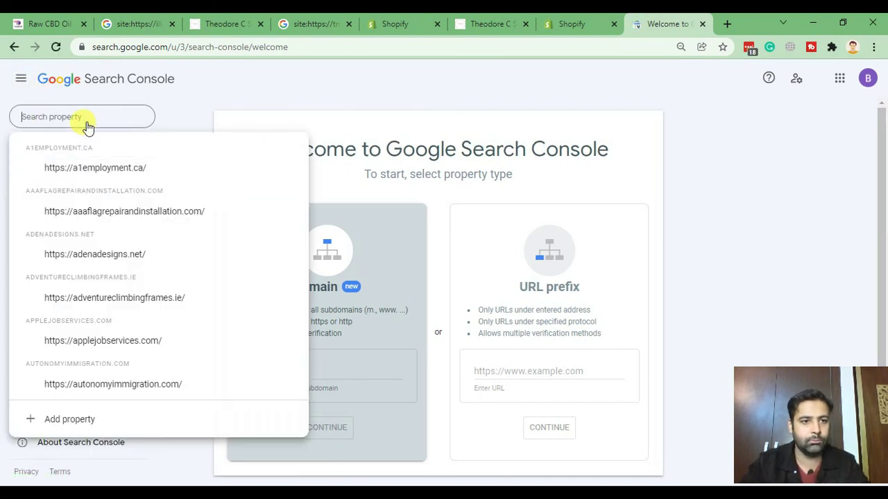
text(pre)
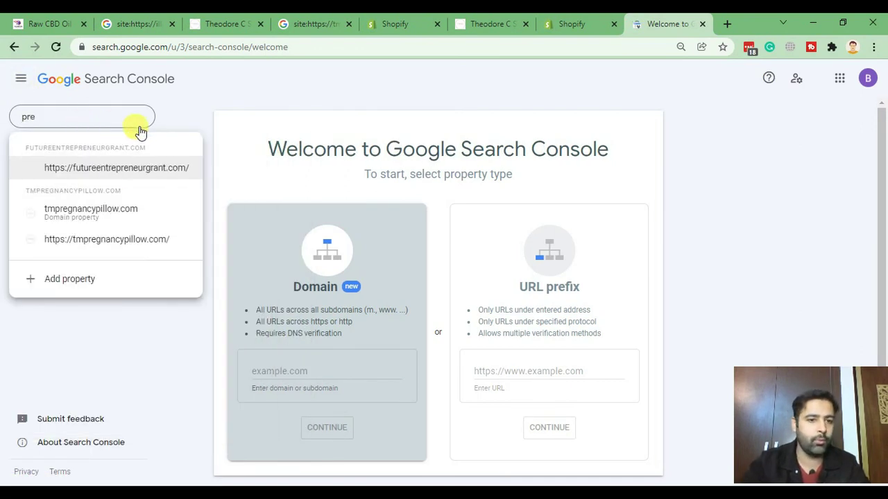
click(109, 239)
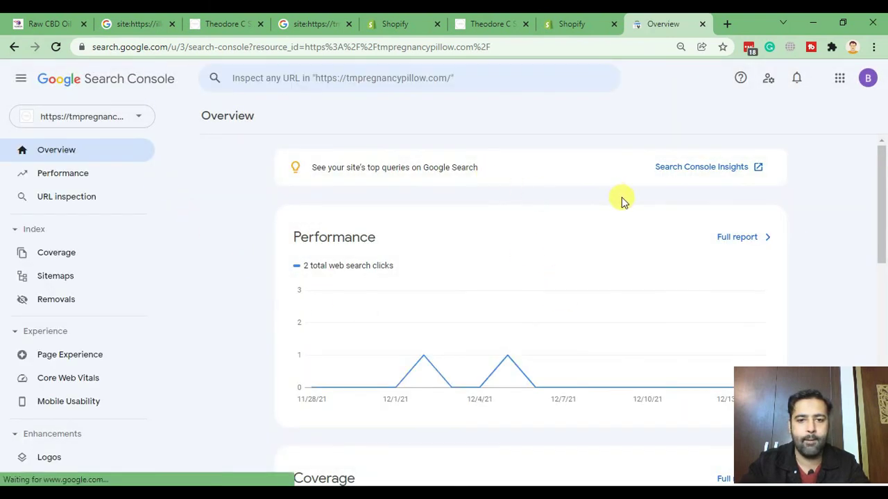
Copy the pregnancy pillow product page URL from the storefront tab.
scroll(620, 201, down, 5)
scroll(548, 292, down, 2)
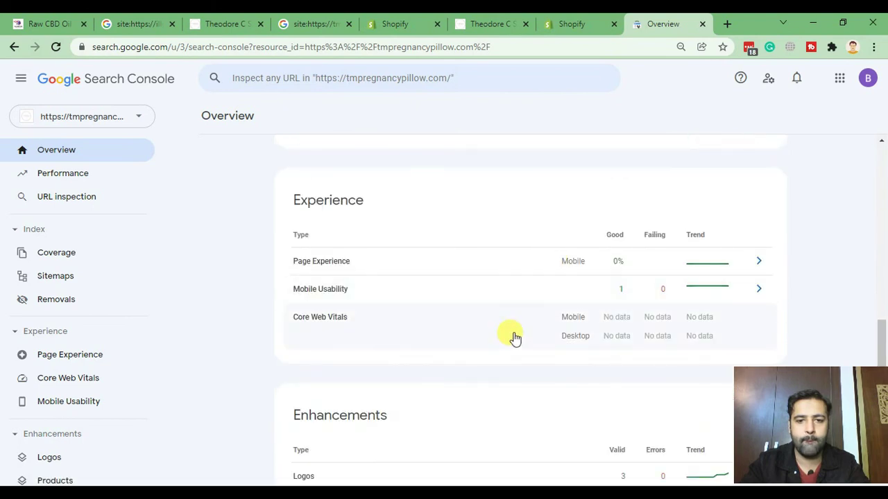
scroll(511, 333, down, 1)
scroll(511, 322, up, 10)
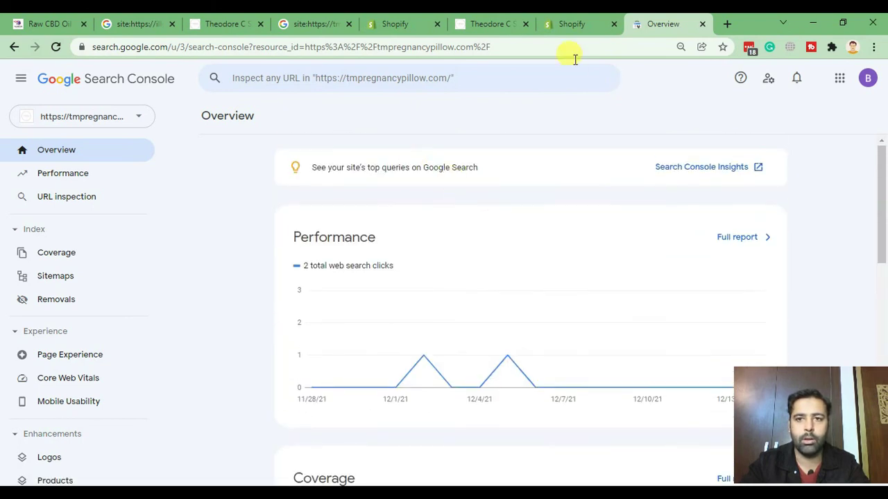
click(497, 25)
click(242, 45)
click(451, 45)
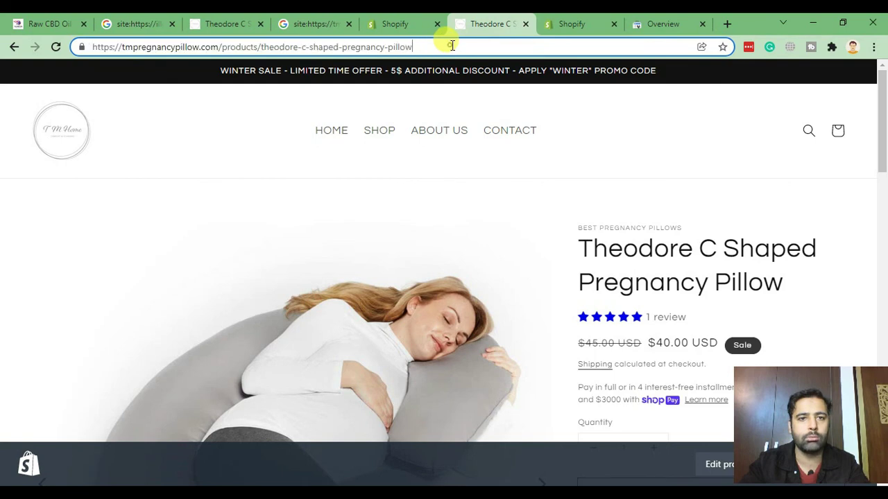
drag(451, 46, 86, 54)
key(ctrl+c)
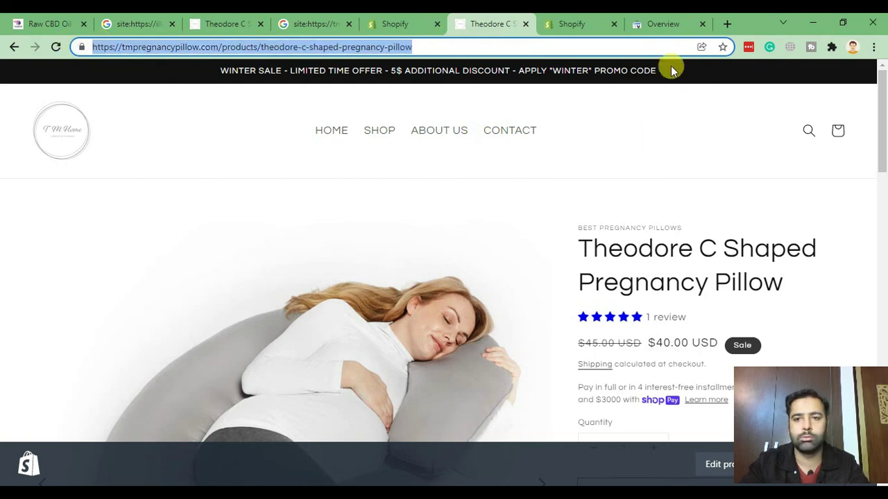
Inspect the pasted product URL, showing it is indexed with Products warnings.
click(660, 24)
click(385, 78)
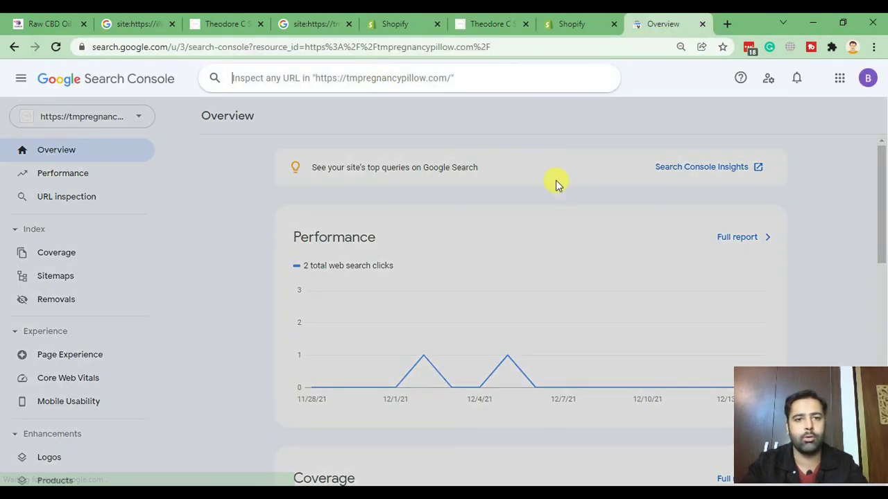
key(ctrl+v)
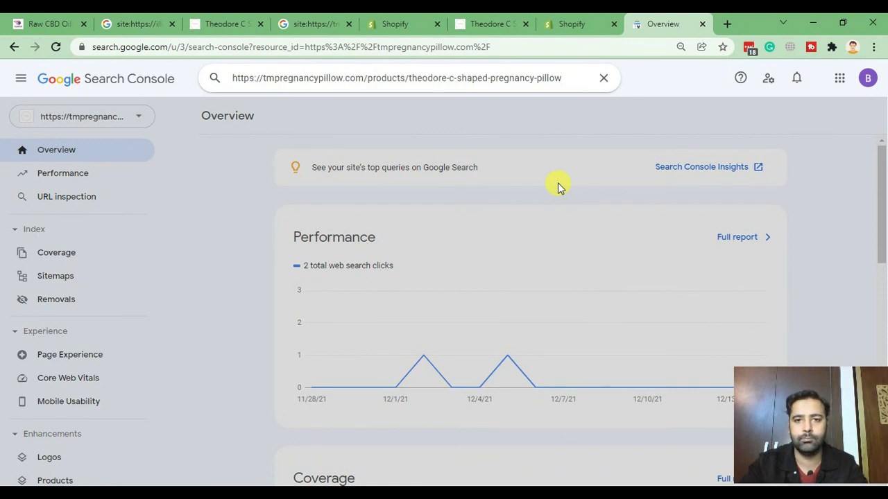
key(Return)
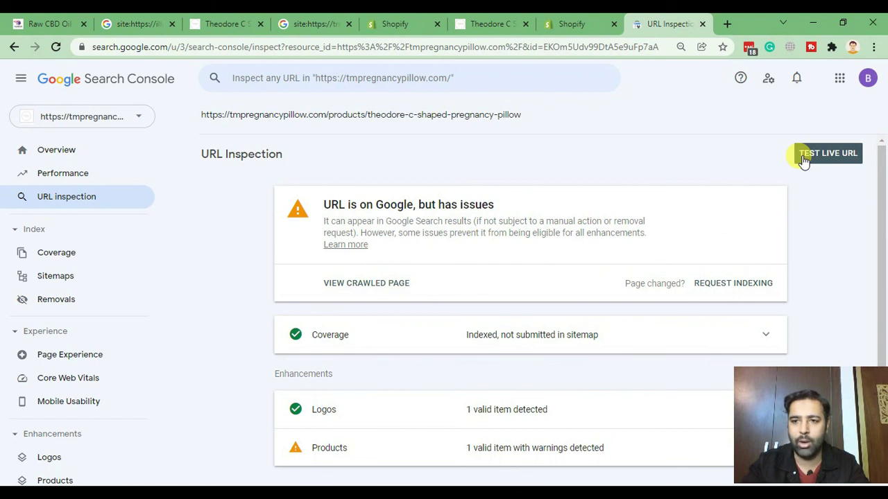
scroll(416, 319, down, 1)
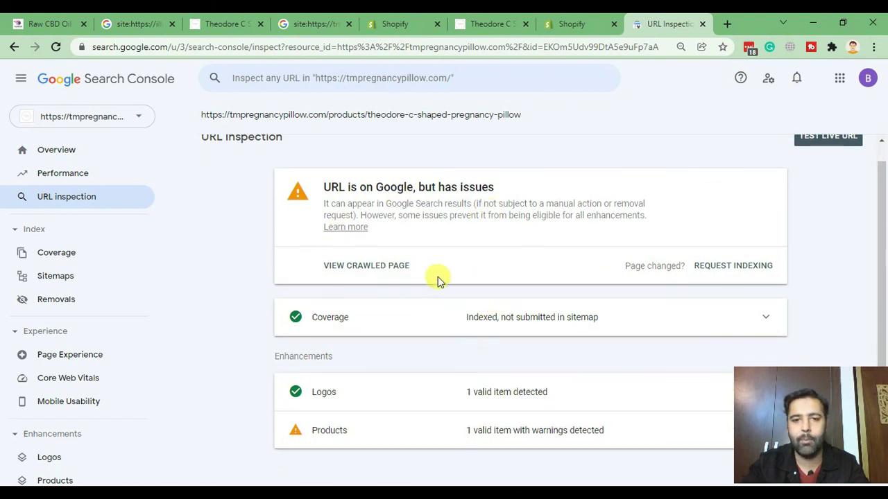
scroll(500, 256, up, 1)
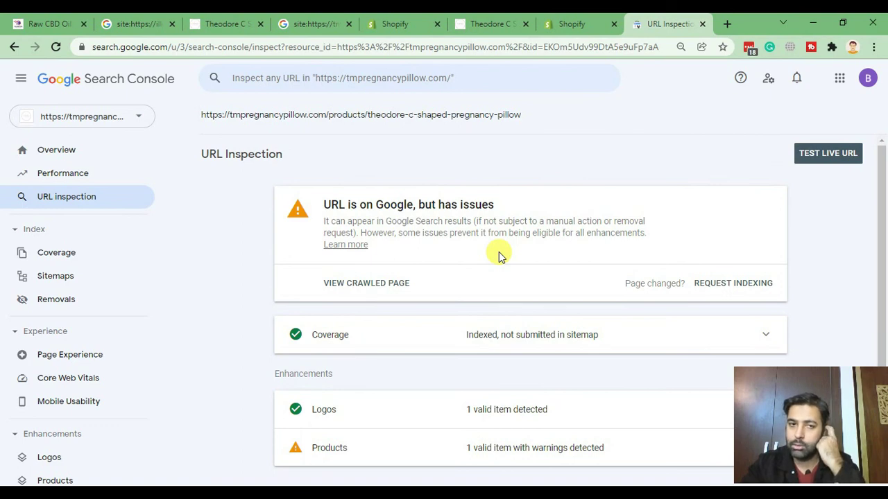
Run a live test of the pillow URL and view Enhancements showing partly invalid Review snippets.
click(813, 158)
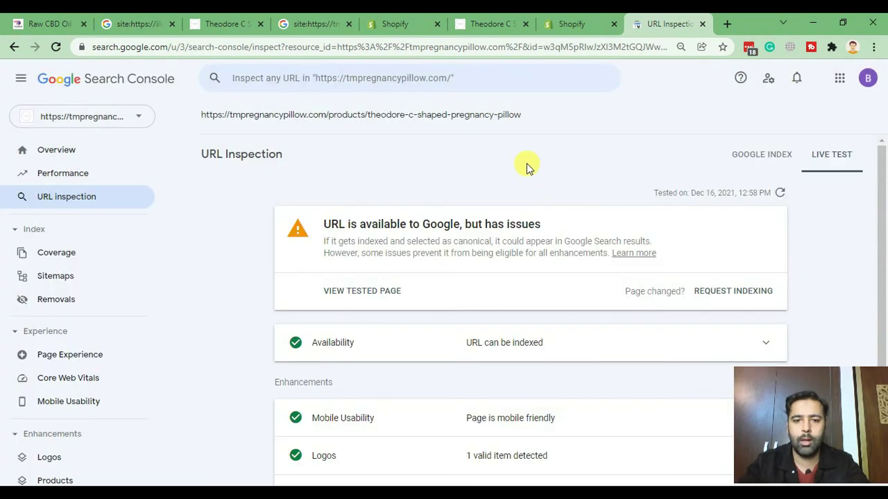
scroll(548, 208, down, 1)
scroll(560, 240, up, 1)
scroll(545, 186, down, 1)
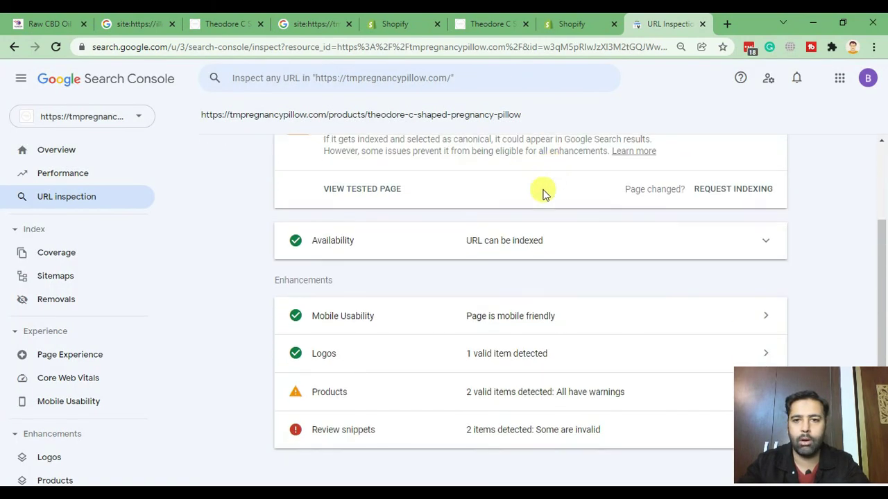
scroll(538, 200, up, 1)
scroll(548, 200, down, 1)
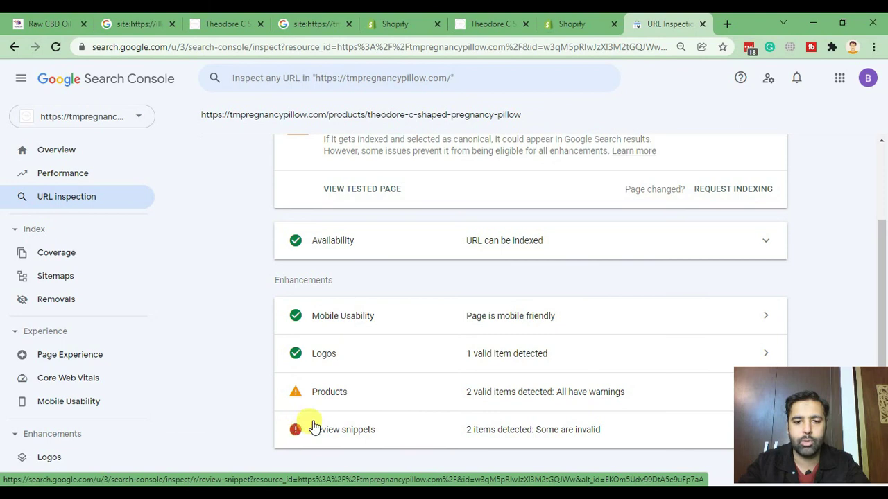
scroll(525, 298, up, 2)
scroll(531, 246, down, 2)
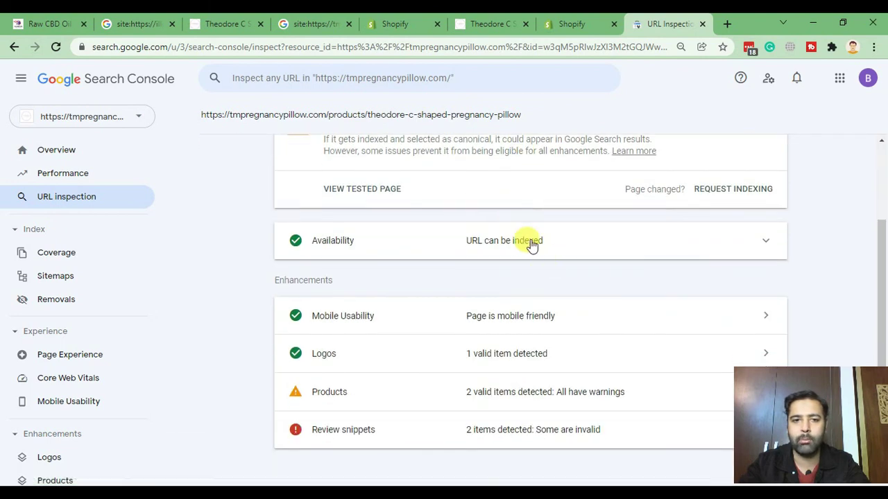
Open the Review snippets details from the live test results.
click(620, 436)
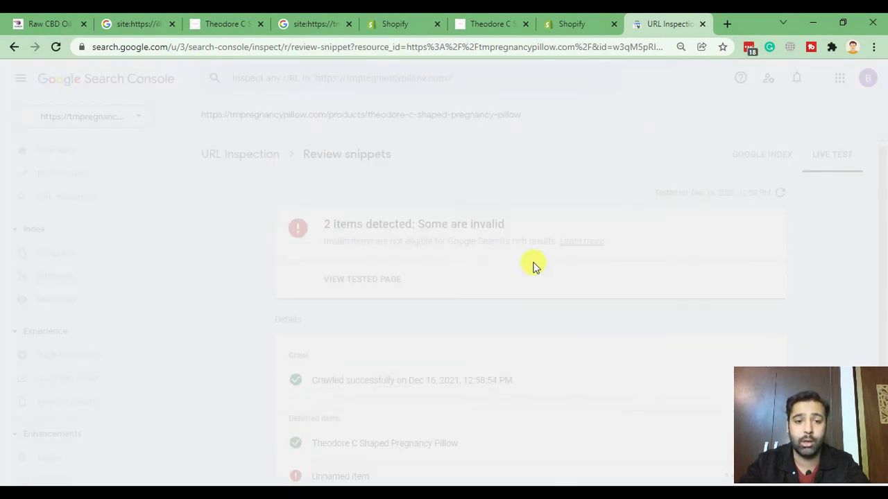
scroll(620, 174, down, 1)
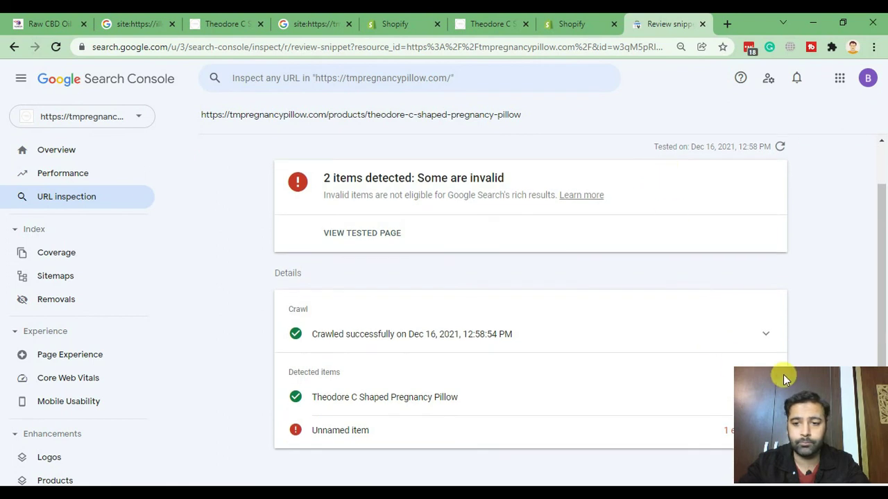
drag(785, 378, 82, 376)
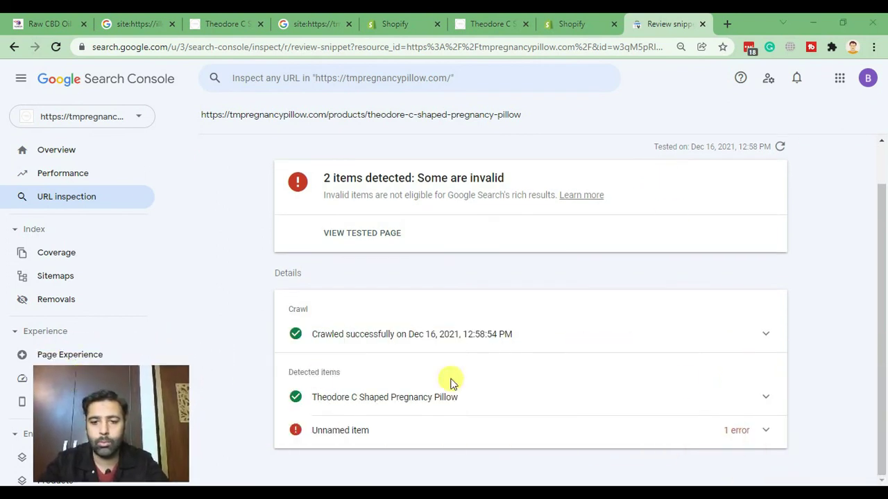
scroll(818, 208, up, 1)
scroll(832, 222, down, 1)
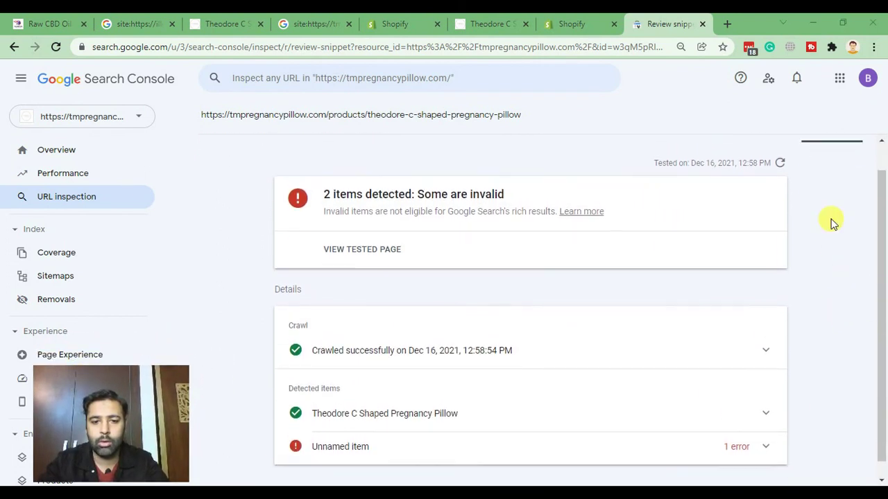
Expand the Theodore C Shaped Pregnancy Pillow and Unnamed items, revealing the missing itemReviewed field.
click(767, 393)
scroll(785, 236, down, 2)
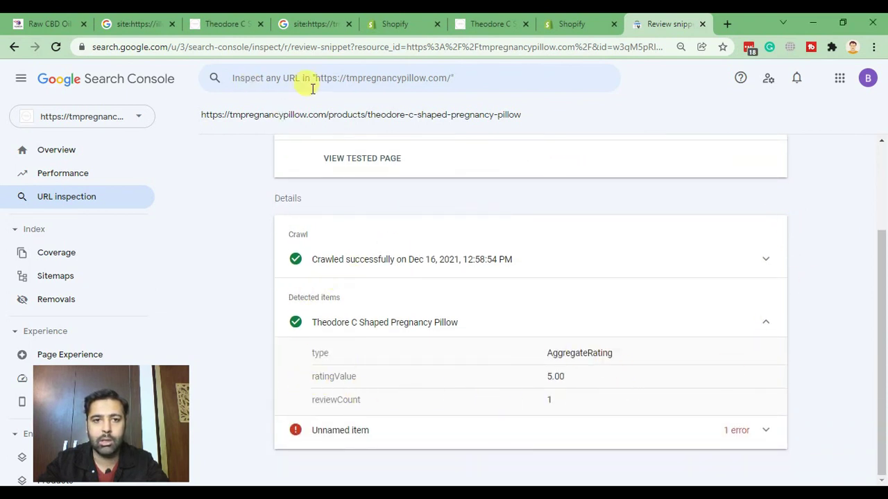
click(569, 403)
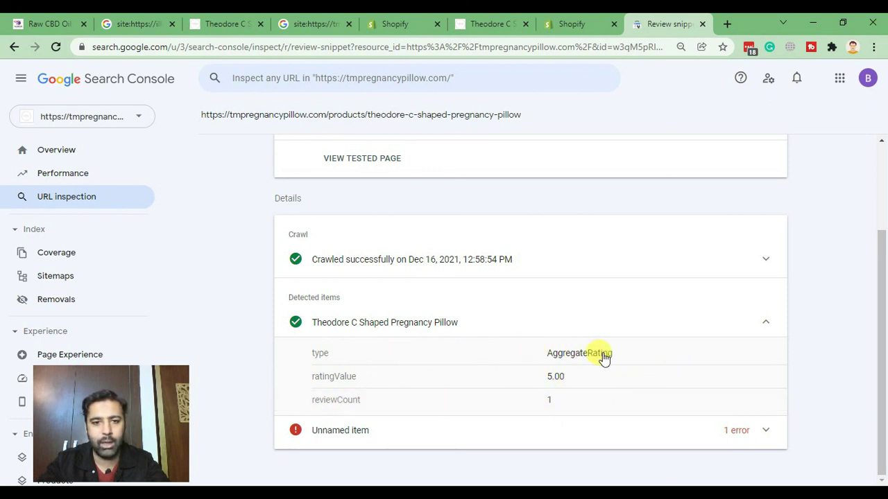
scroll(567, 313, up, 1)
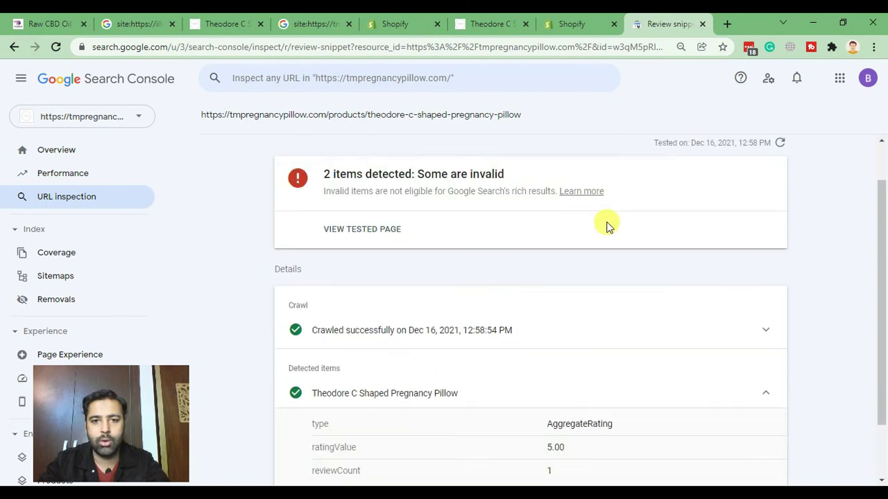
scroll(603, 333, down, 1)
click(766, 430)
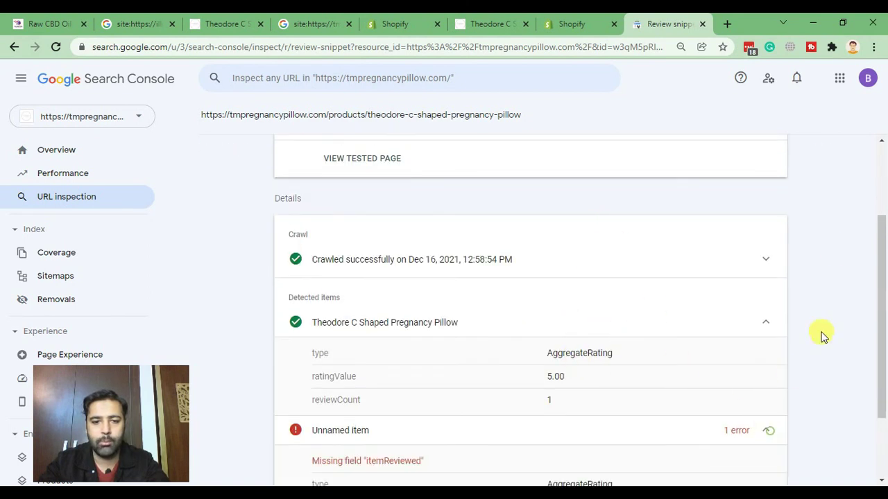
scroll(835, 253, down, 2)
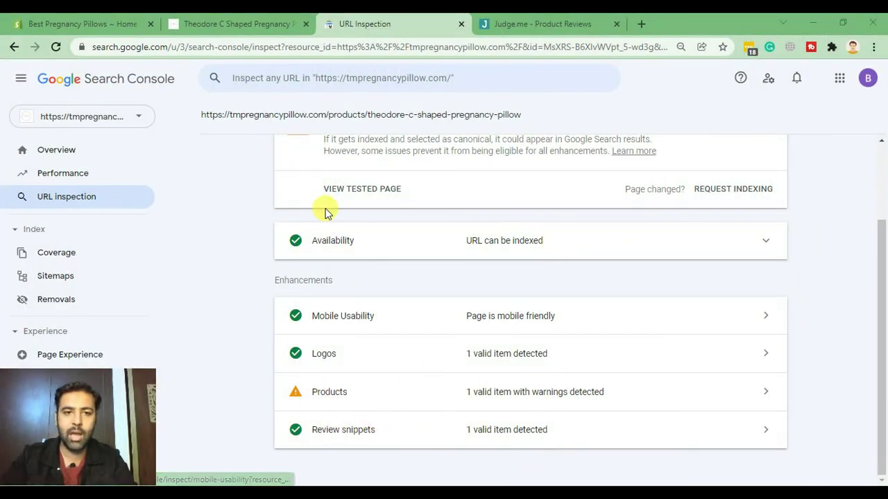
Compare the live test's 1 valid review snippet with the product page, then switch to Judge.me.
scroll(312, 194, up, 2)
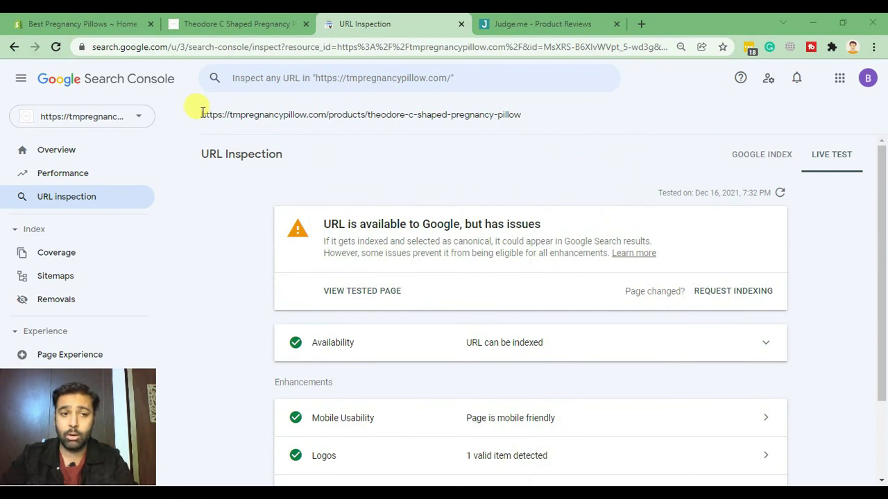
drag(201, 113, 542, 118)
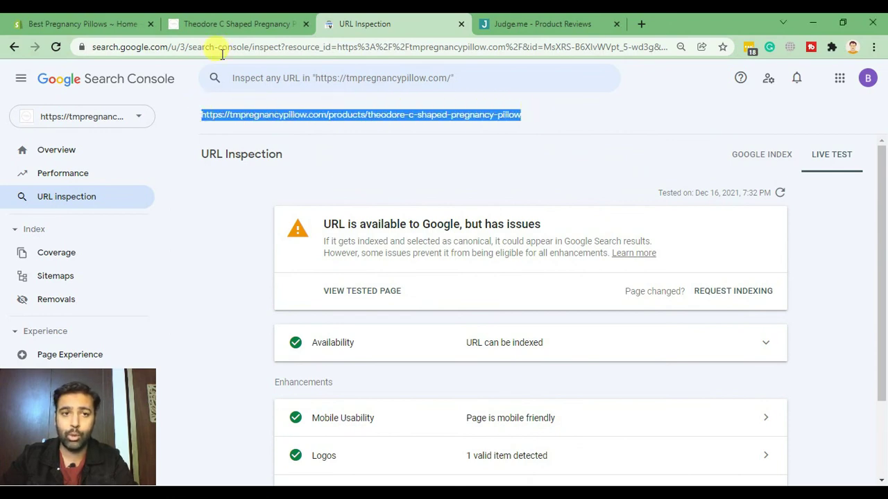
click(232, 25)
scroll(409, 222, down, 2)
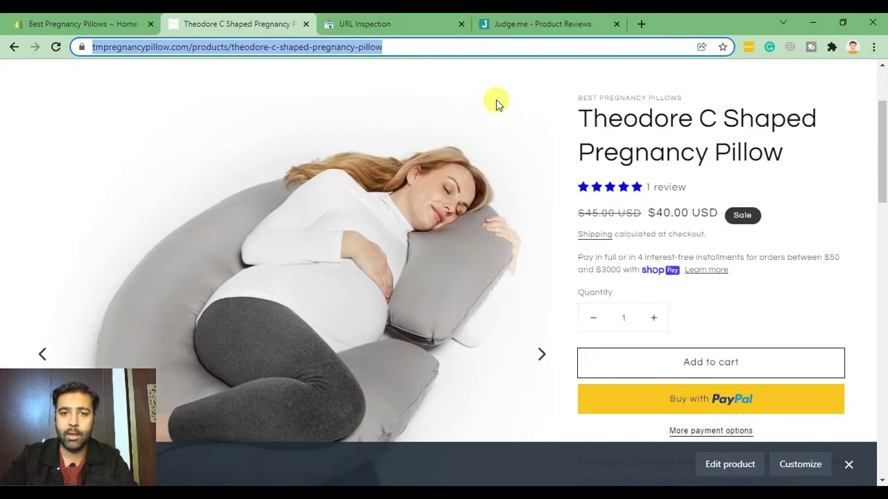
click(388, 24)
scroll(560, 366, down, 2)
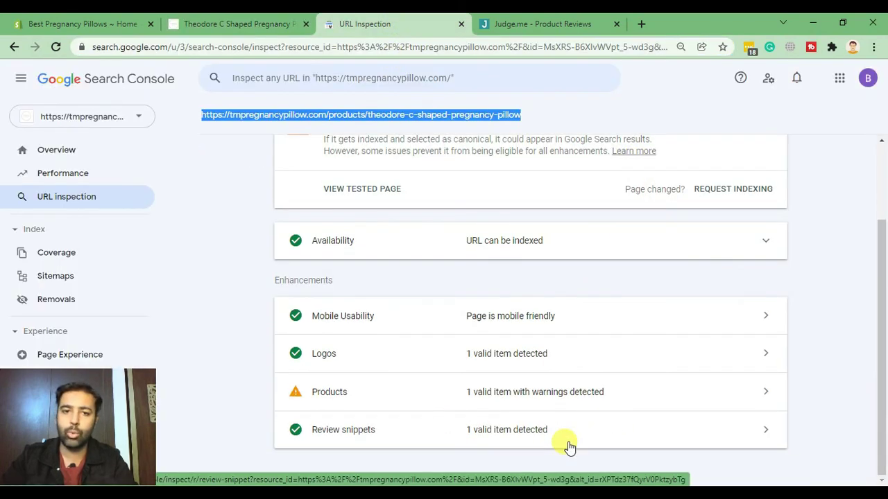
click(512, 23)
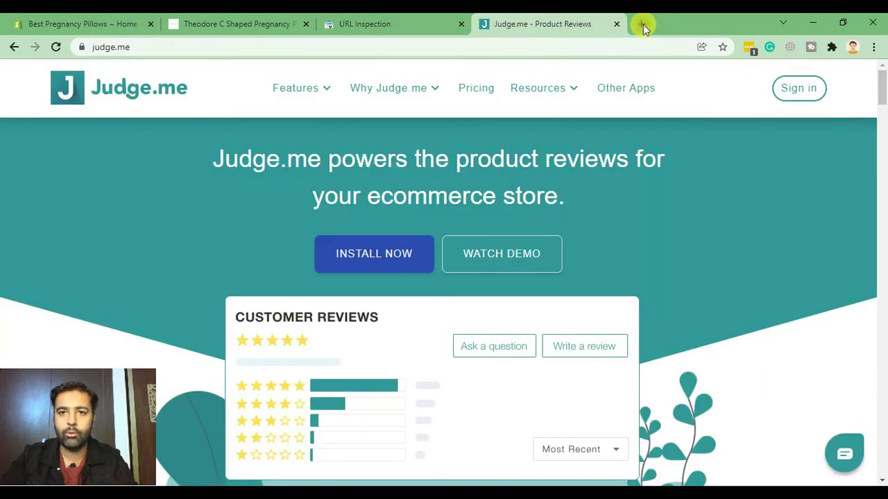
Search Google for the missing field aggregaterating product error.
click(642, 24)
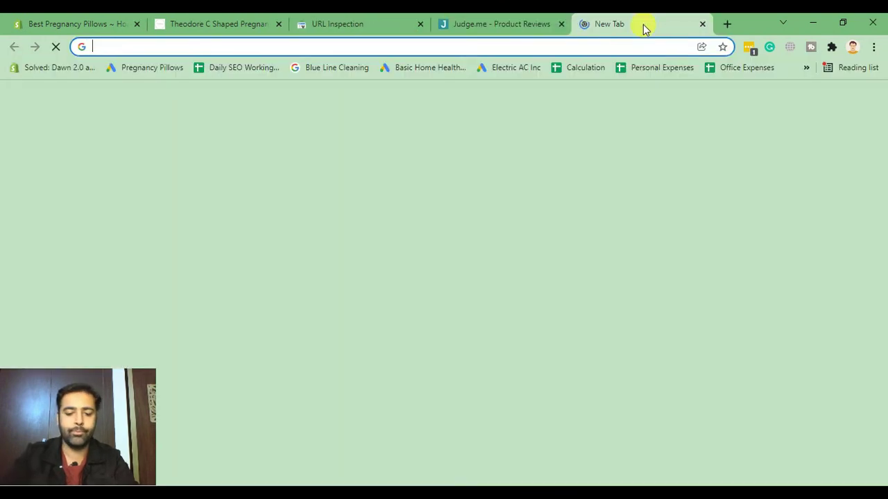
text(missing fiel)
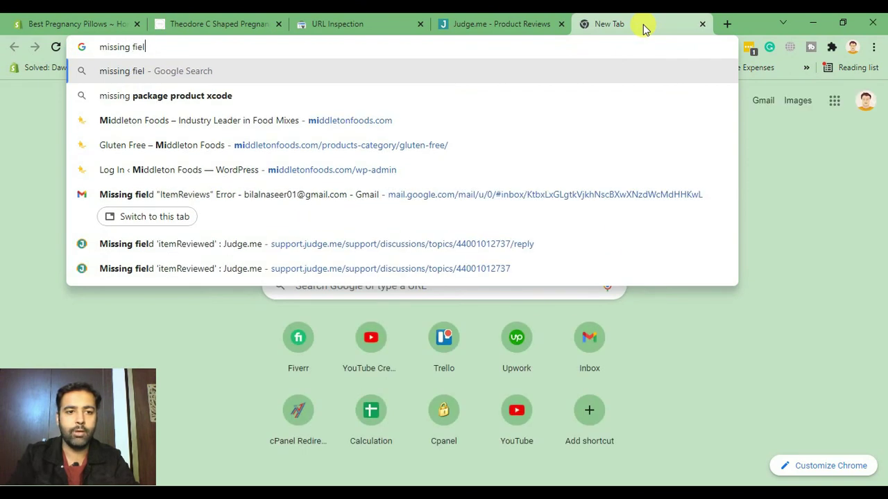
key(Down)
key(Down)
key(Down)
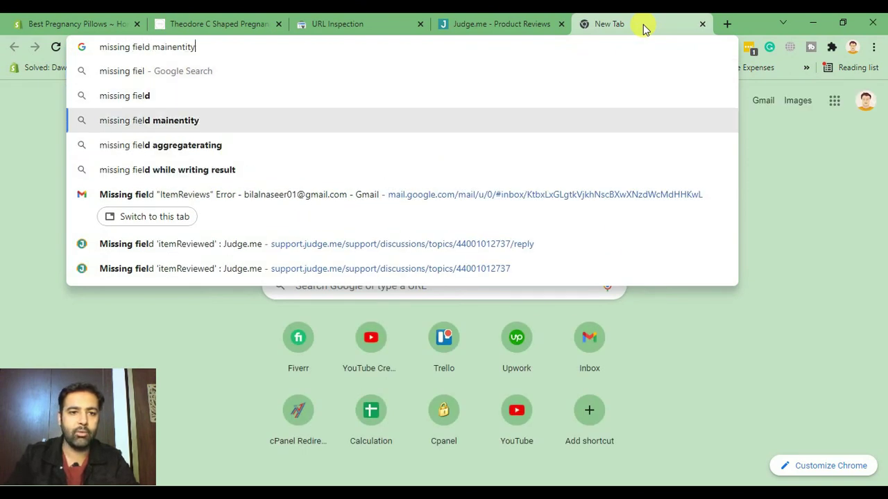
text(product)
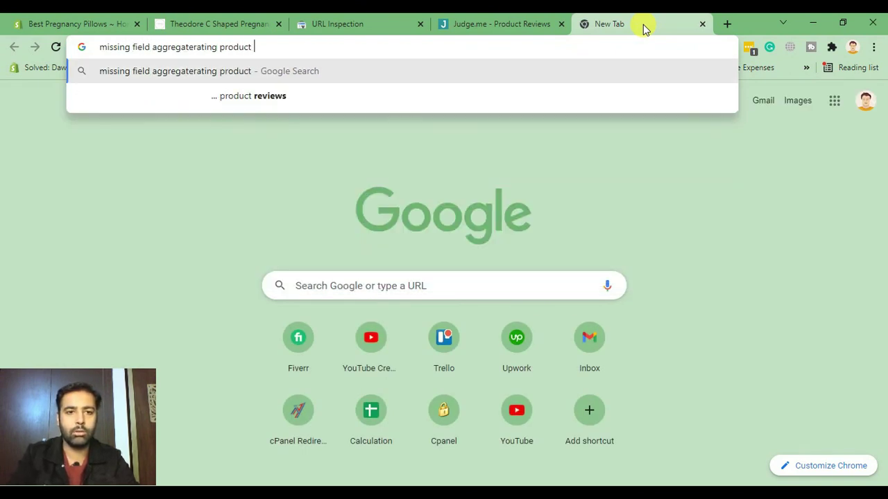
key(Down)
key(Return)
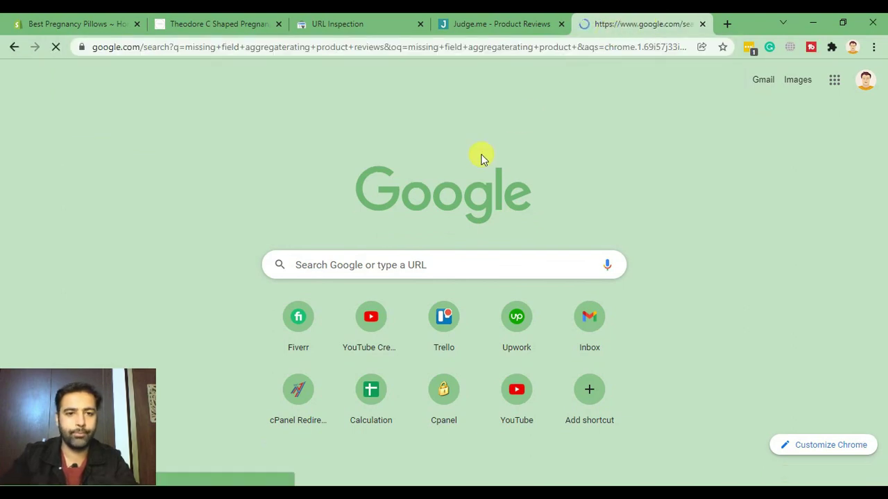
scroll(559, 123, down, 2)
scroll(559, 123, up, 2)
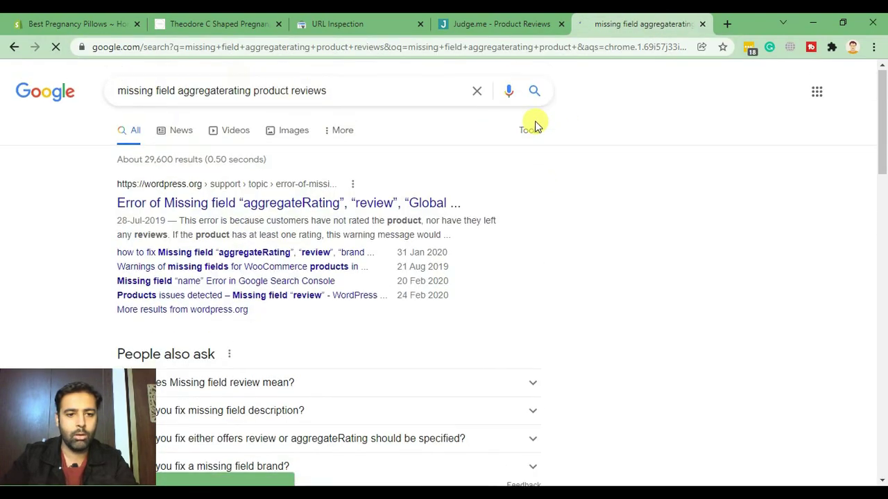
Refine the search with 'judge me' and go back to the Judge.me homepage.
click(418, 119)
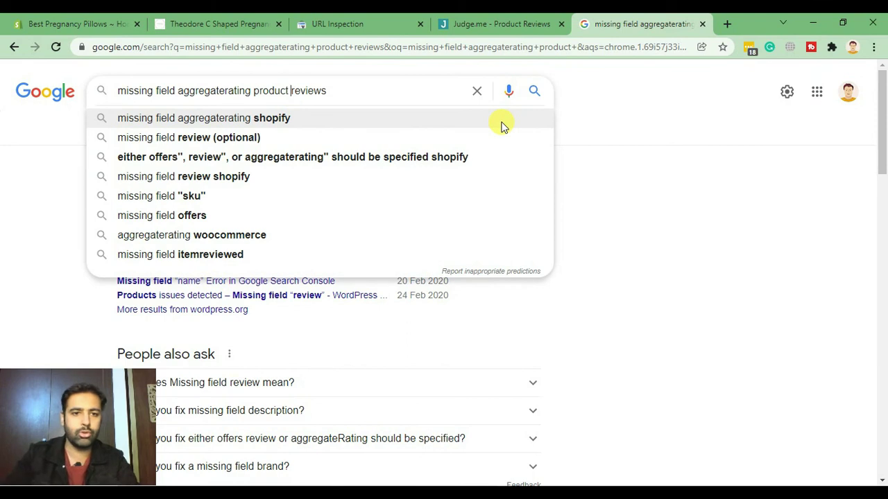
text(judge me)
key(Return)
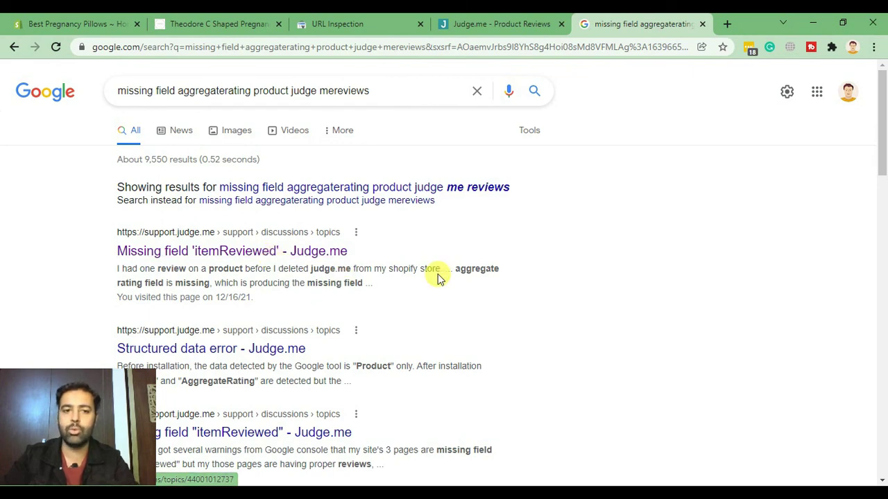
click(489, 24)
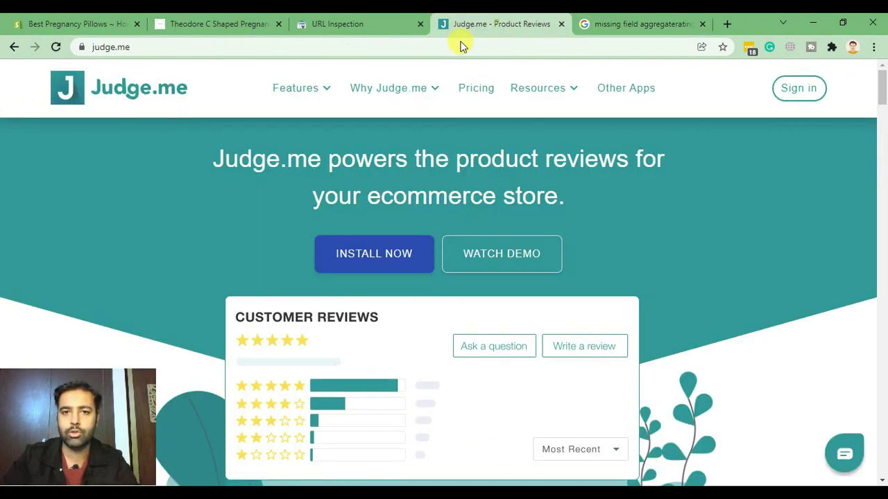
Dismiss the Judge.me support chat panel and return to the pillow page's URL Inspection results.
click(154, 46)
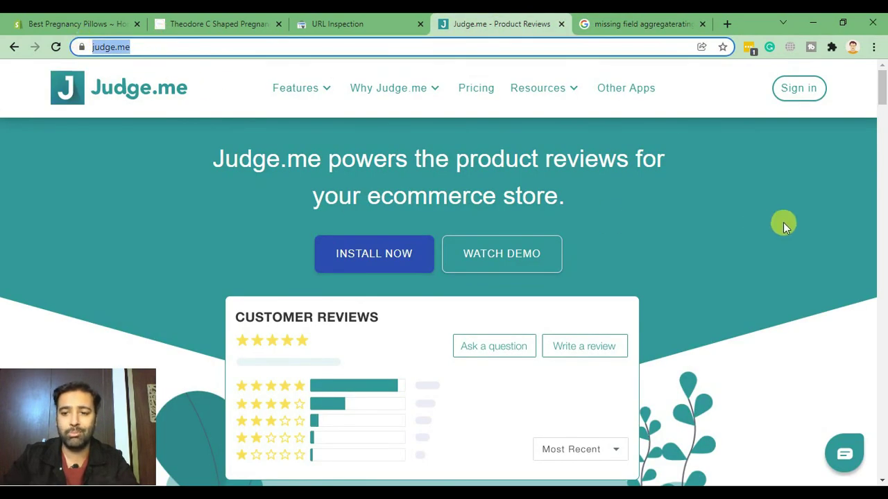
click(835, 458)
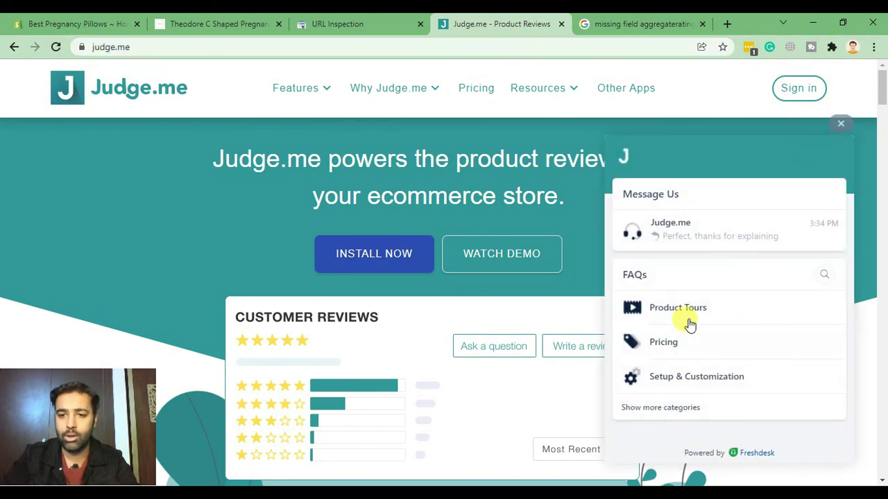
click(840, 123)
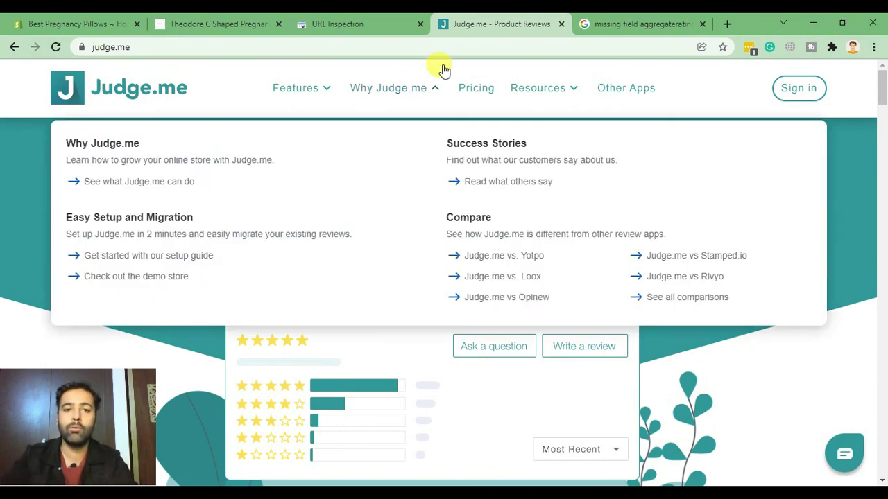
click(402, 24)
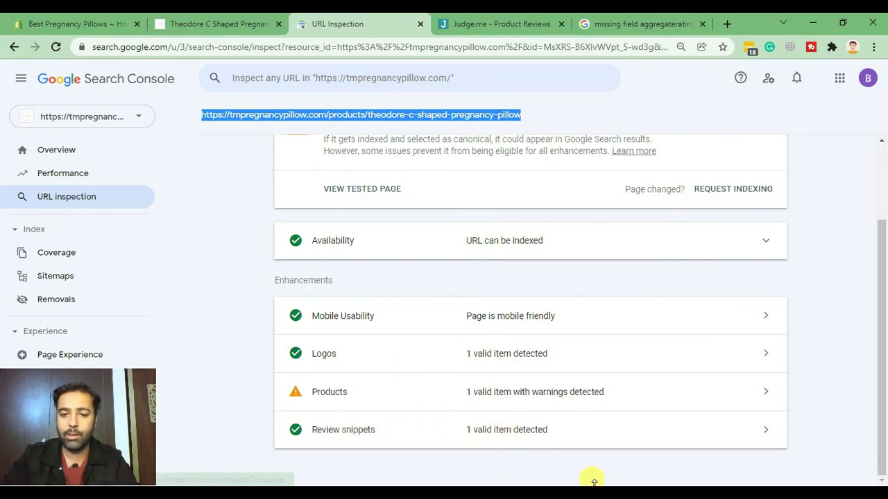
key(alt+Tab)
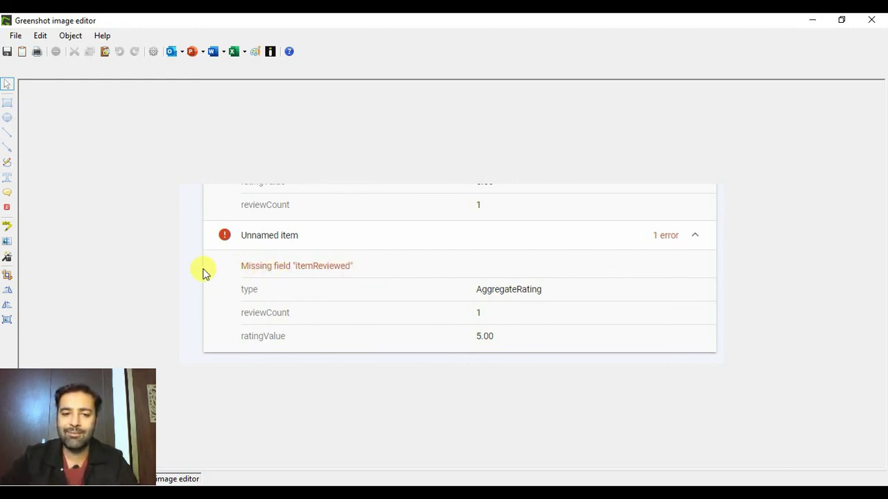
click(813, 20)
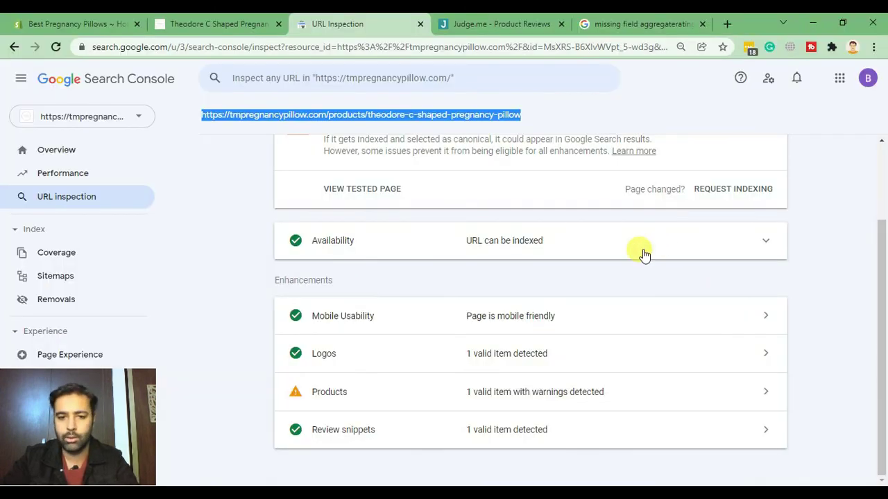
click(202, 114)
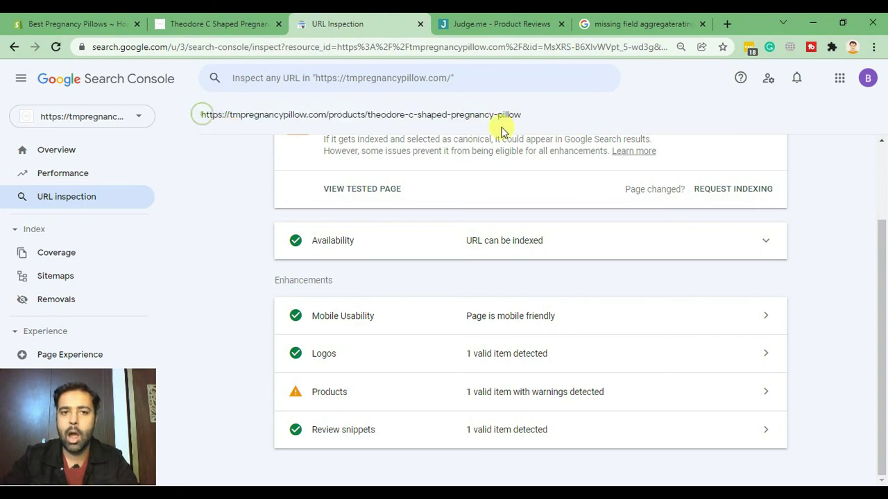
drag(531, 115, 174, 111)
click(208, 147)
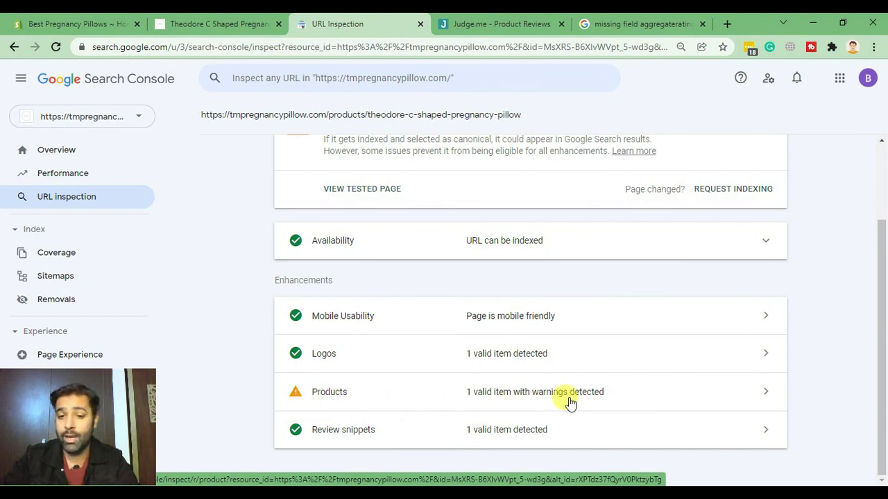
click(628, 403)
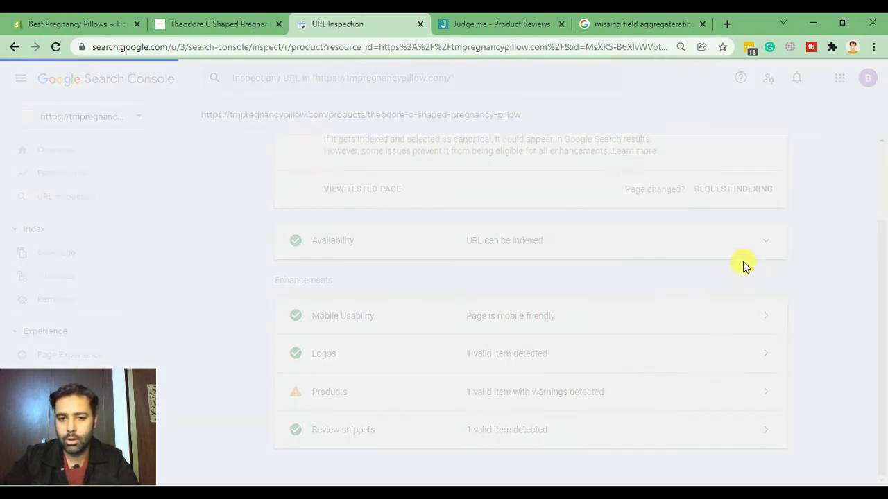
scroll(733, 248, down, 1)
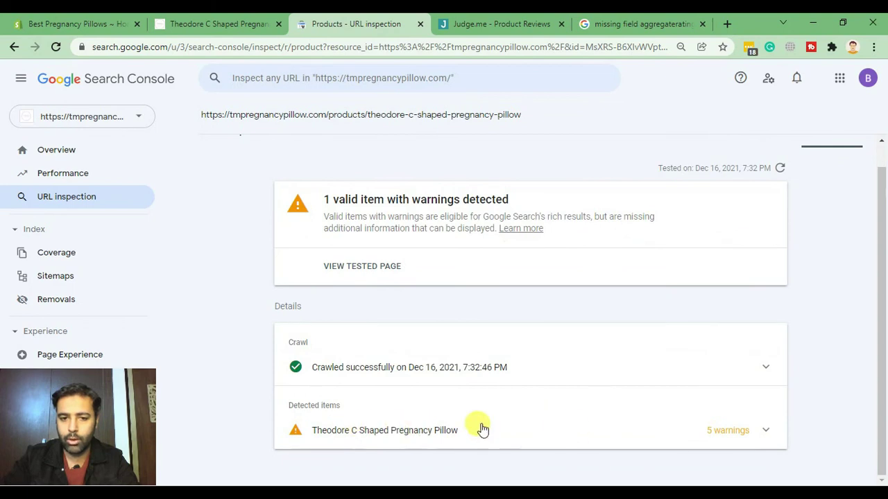
click(757, 429)
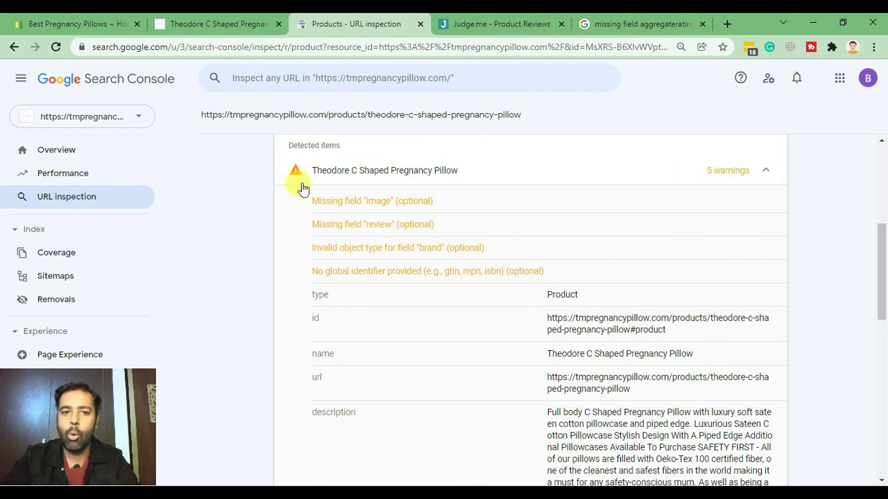
scroll(582, 338, up, 5)
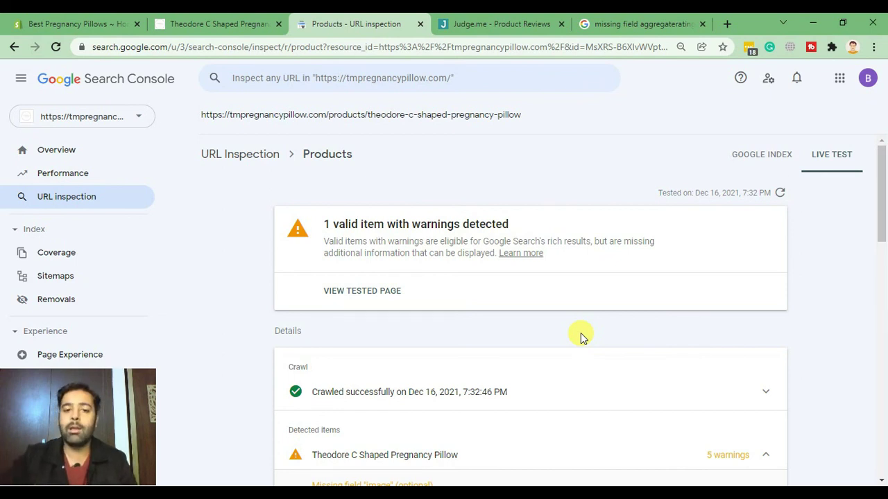
click(249, 156)
scroll(798, 287, down, 2)
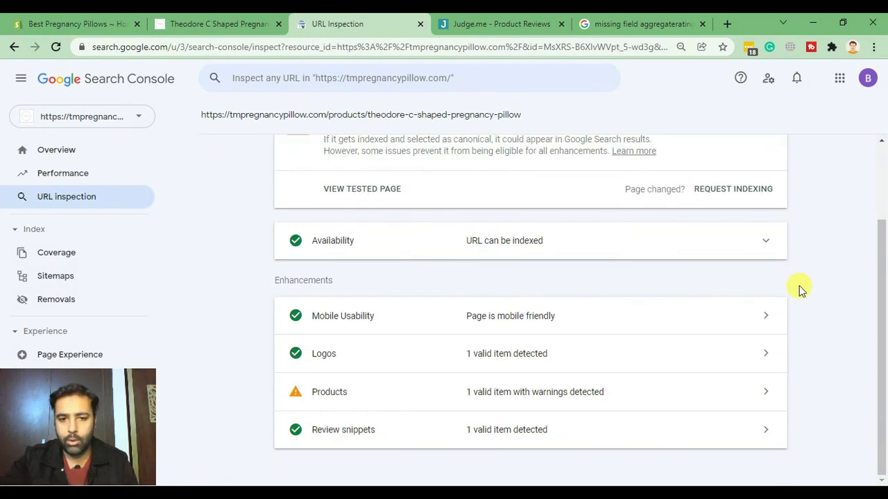
scroll(794, 305, up, 2)
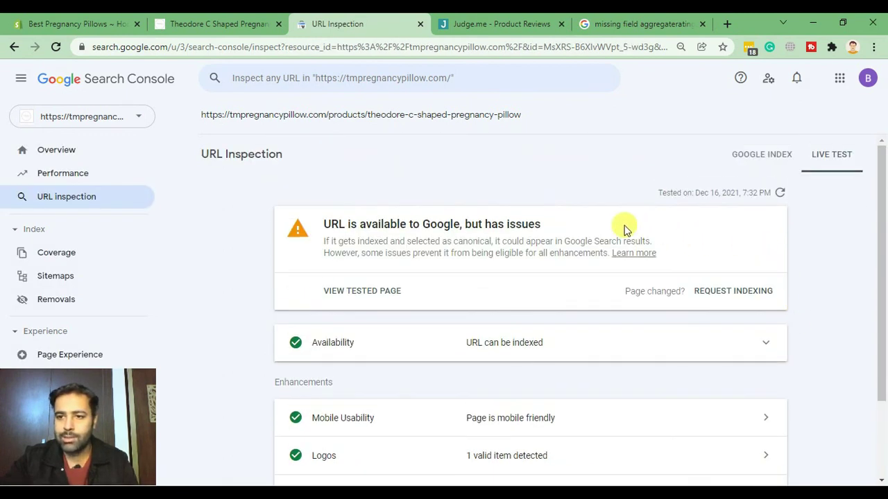
Request indexing for the pregnancy pillow page, dismiss the priority-crawl confirmation, and select its URL.
click(731, 298)
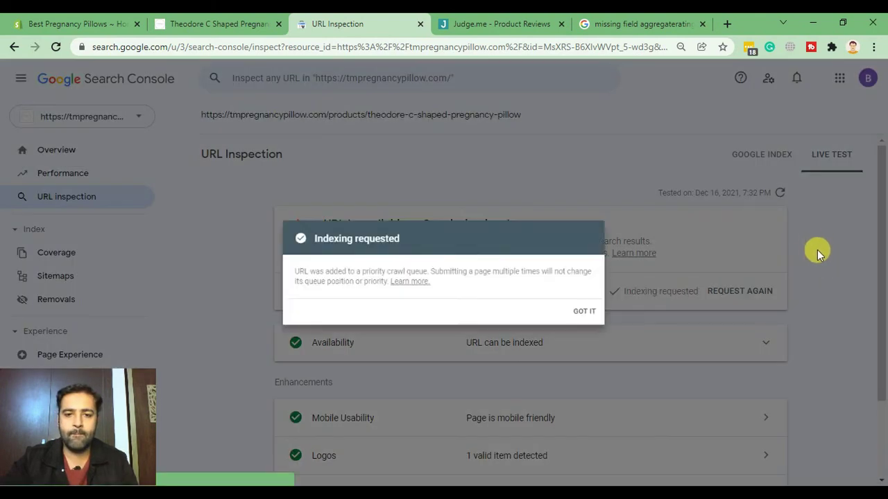
drag(270, 273, 469, 288)
click(476, 289)
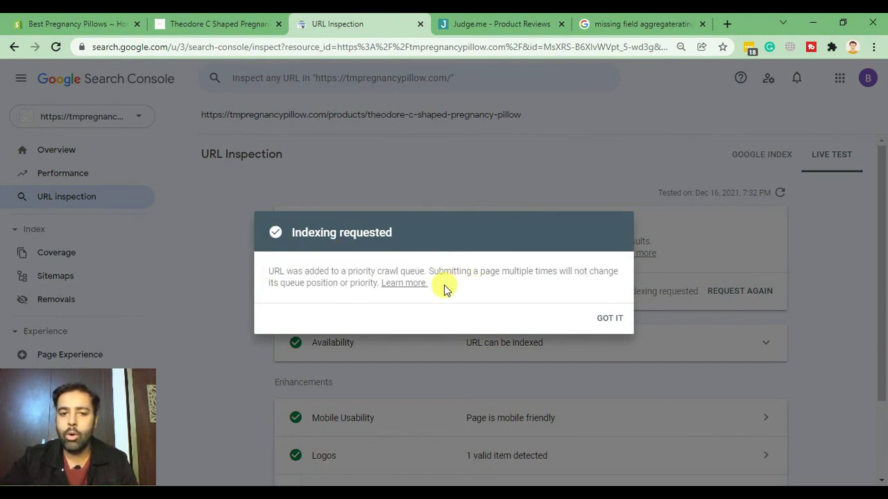
click(610, 319)
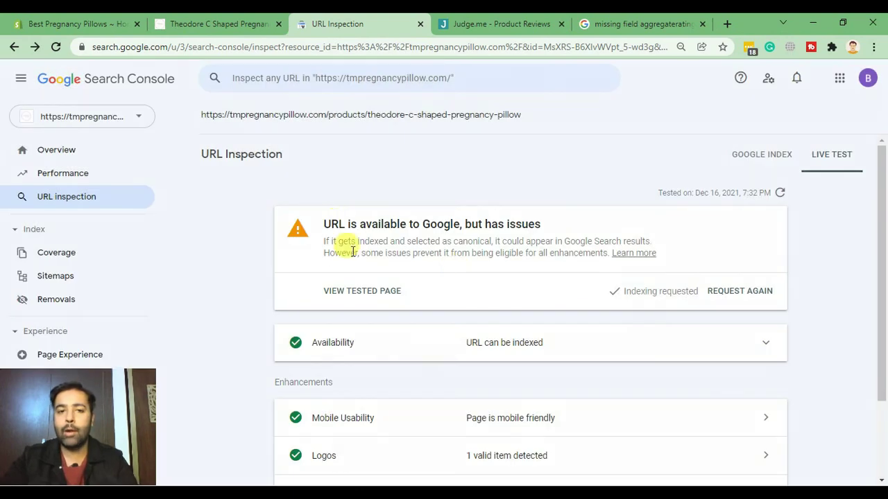
triple_click(446, 122)
key(ctrl+c)
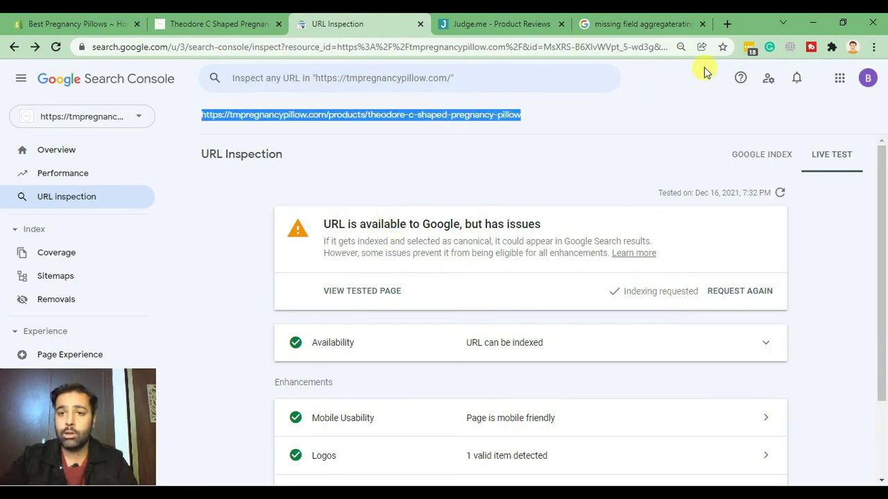
Run a Google 'site:' search for the pasted pregnancy pillow product URL in a new tab.
click(727, 23)
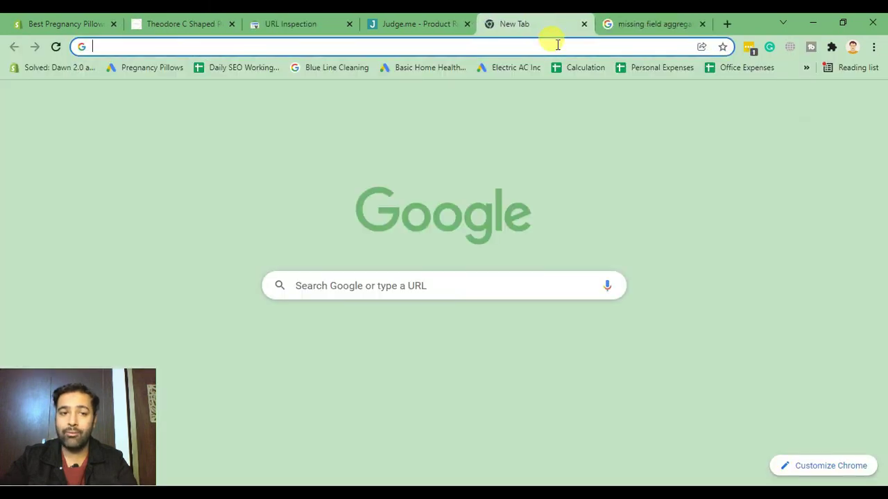
text(site:)
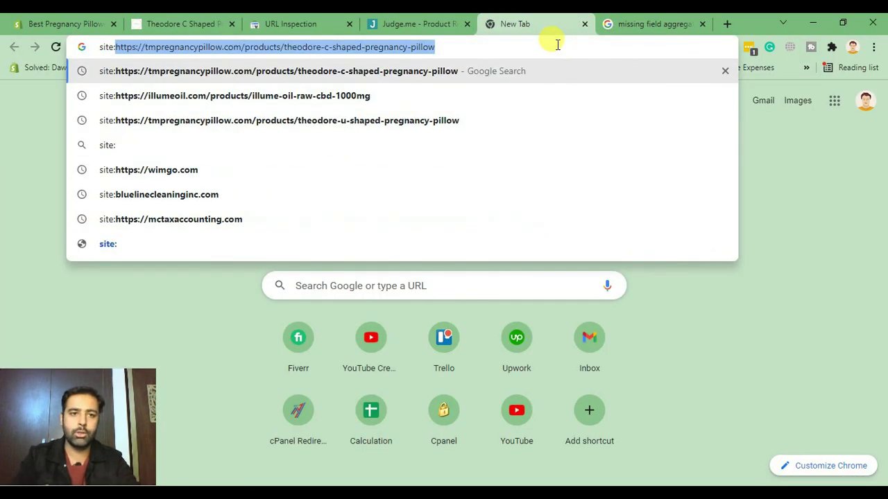
key(ctrl+v)
key(Return)
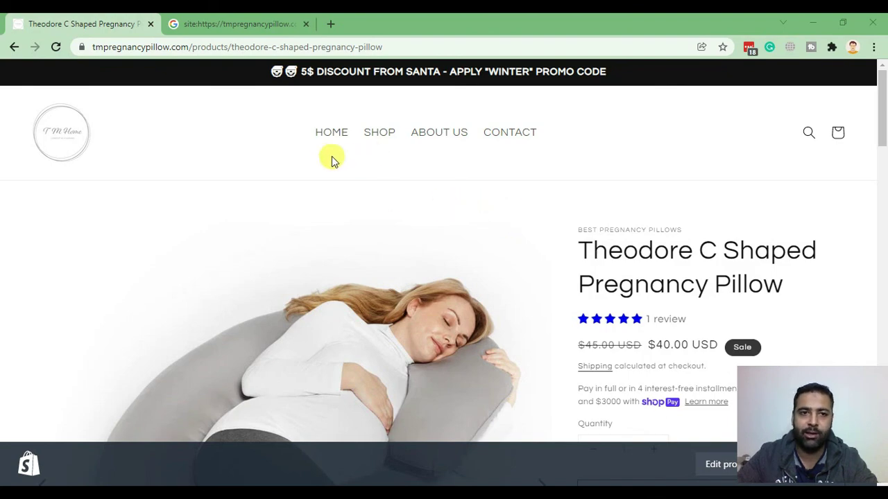
scroll(141, 214, down, 1)
scroll(141, 208, up, 1)
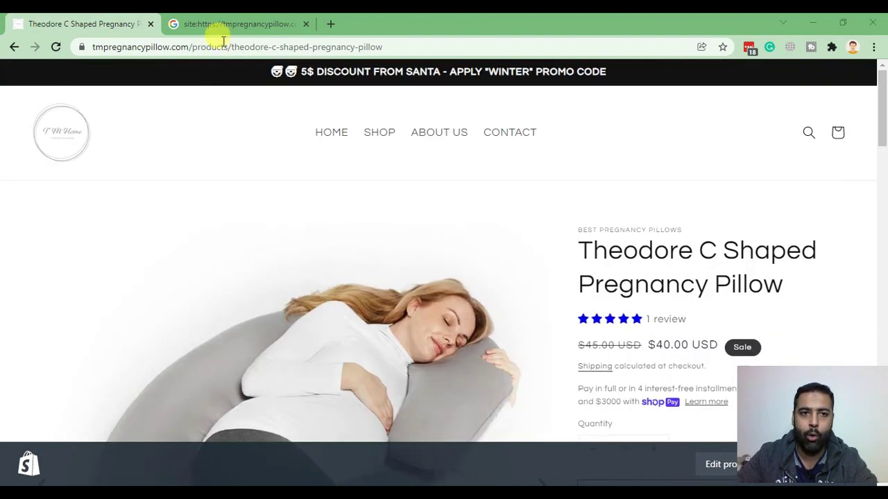
Compare the result's Rating 5, 1-review, US$40.00 snippet with the pillow product page.
click(223, 24)
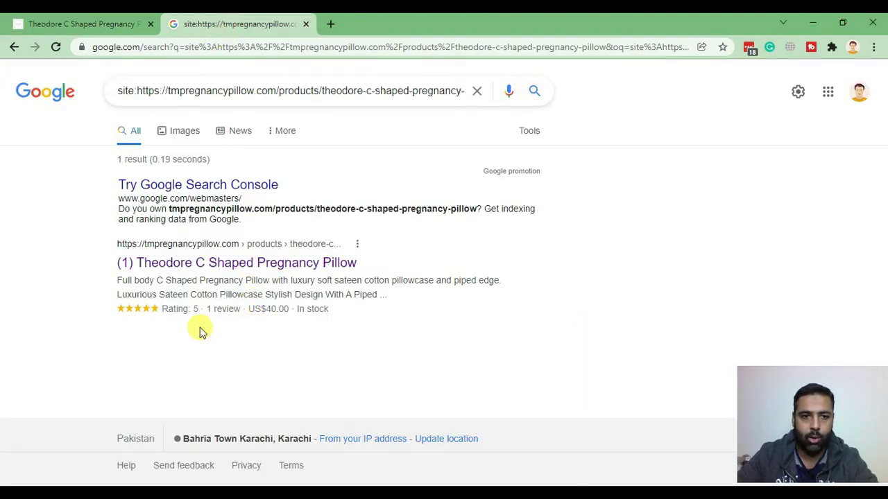
drag(135, 91, 456, 90)
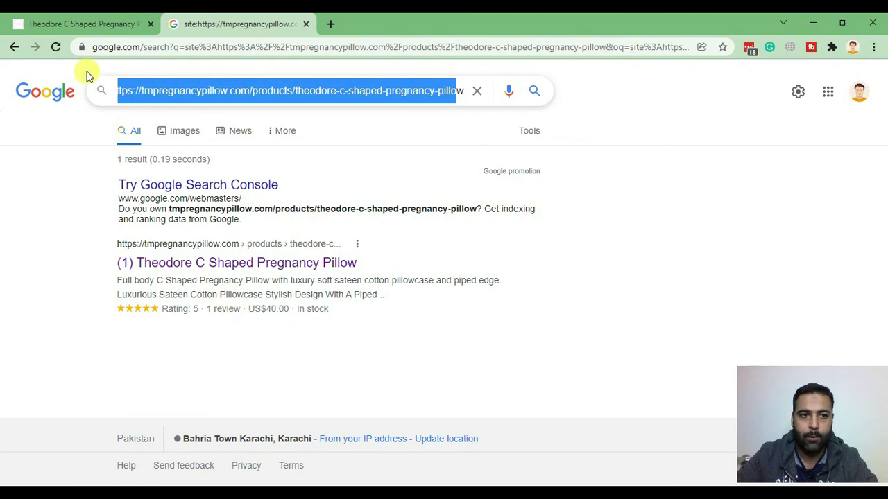
click(91, 17)
scroll(2, 255, down, 15)
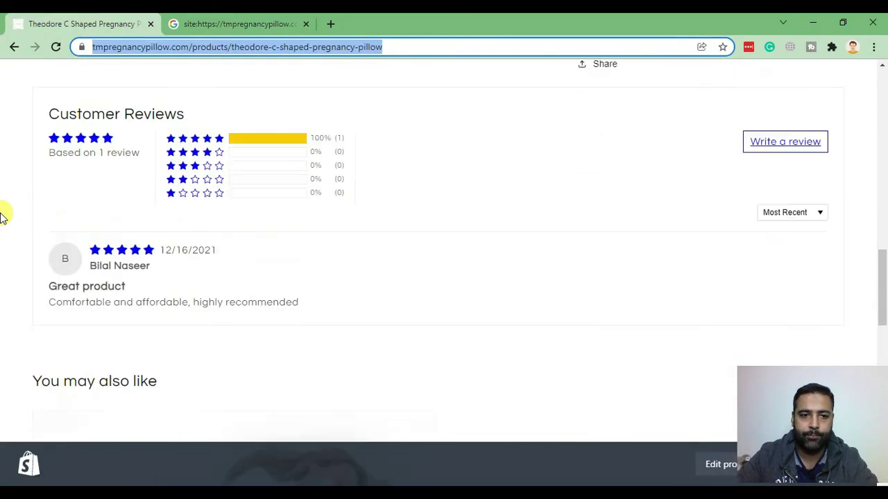
click(235, 23)
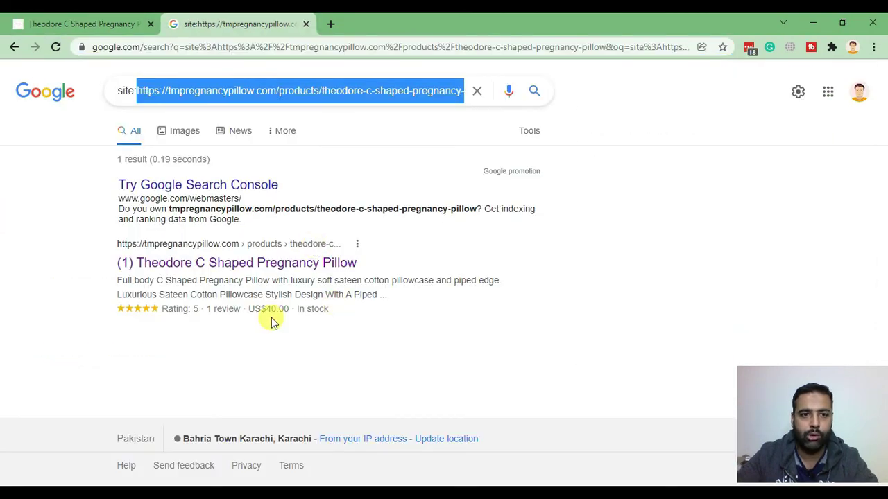